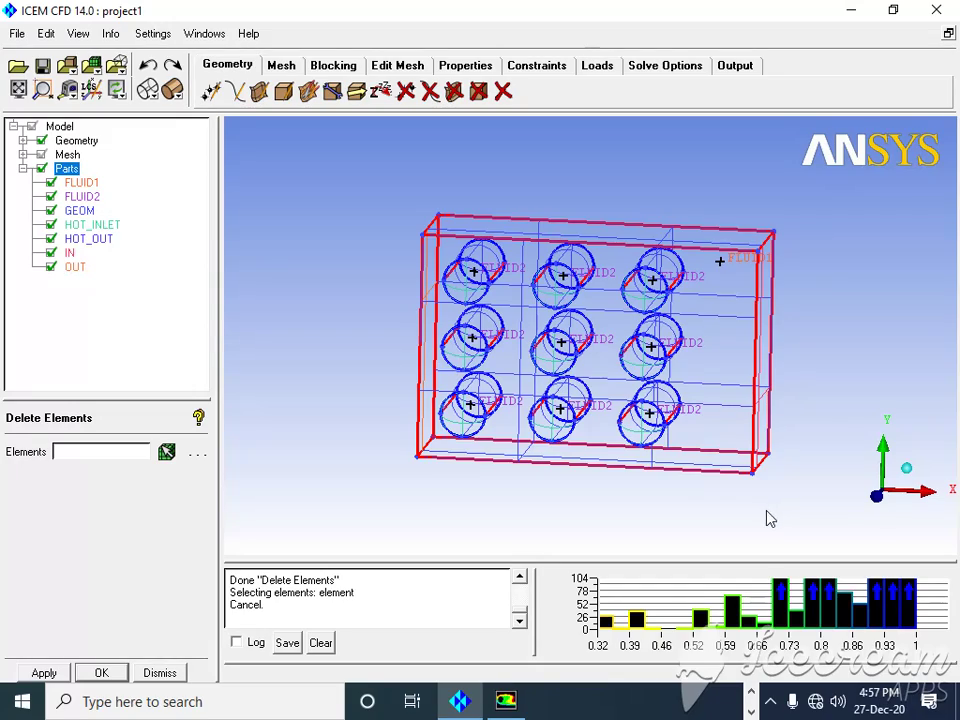
Examine the box geometry with its nine cylindrical tubes from several viewing angles.
{"action": "left_click_drag", "start_coordinate": [430, 317], "coordinate": [407, 300]}
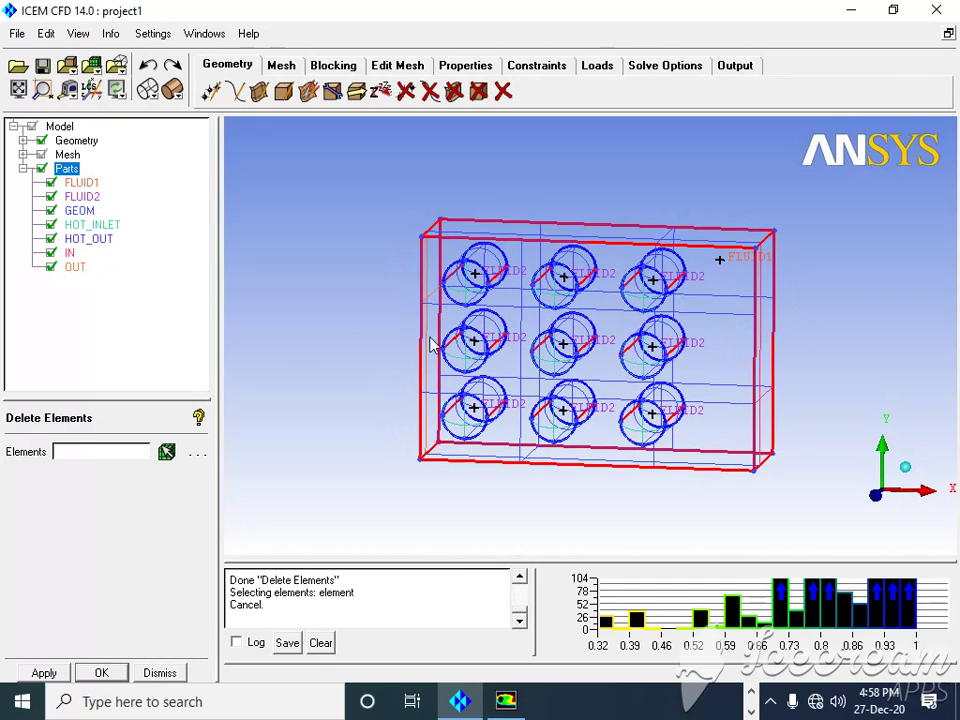
{"action": "left_click_drag", "start_coordinate": [489, 315], "coordinate": [545, 293]}
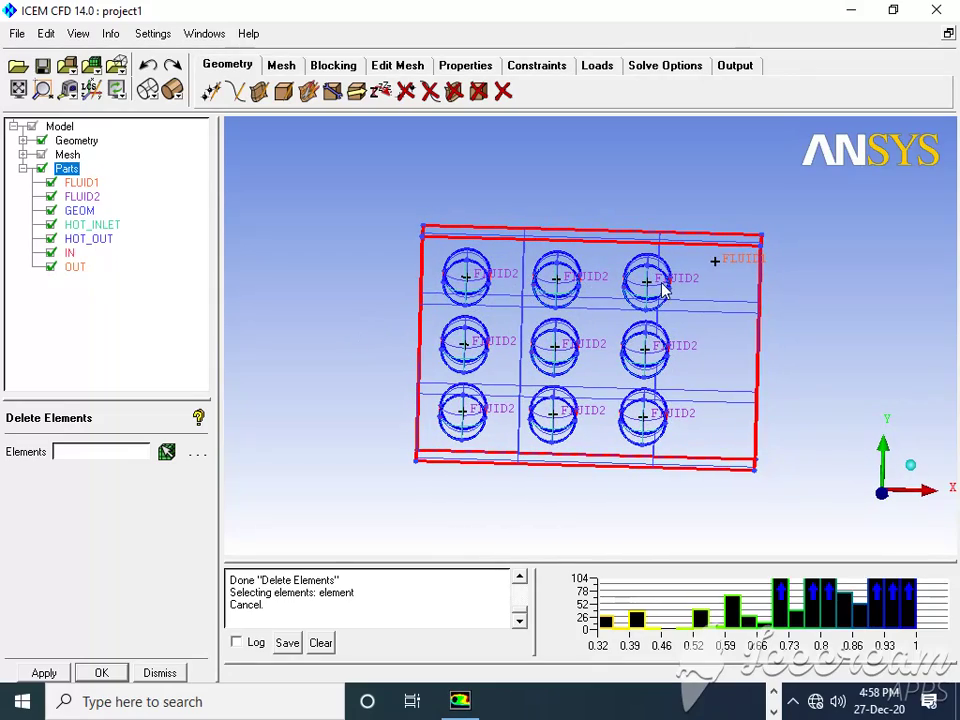
{"action": "left_click_drag", "start_coordinate": [571, 333], "coordinate": [633, 333]}
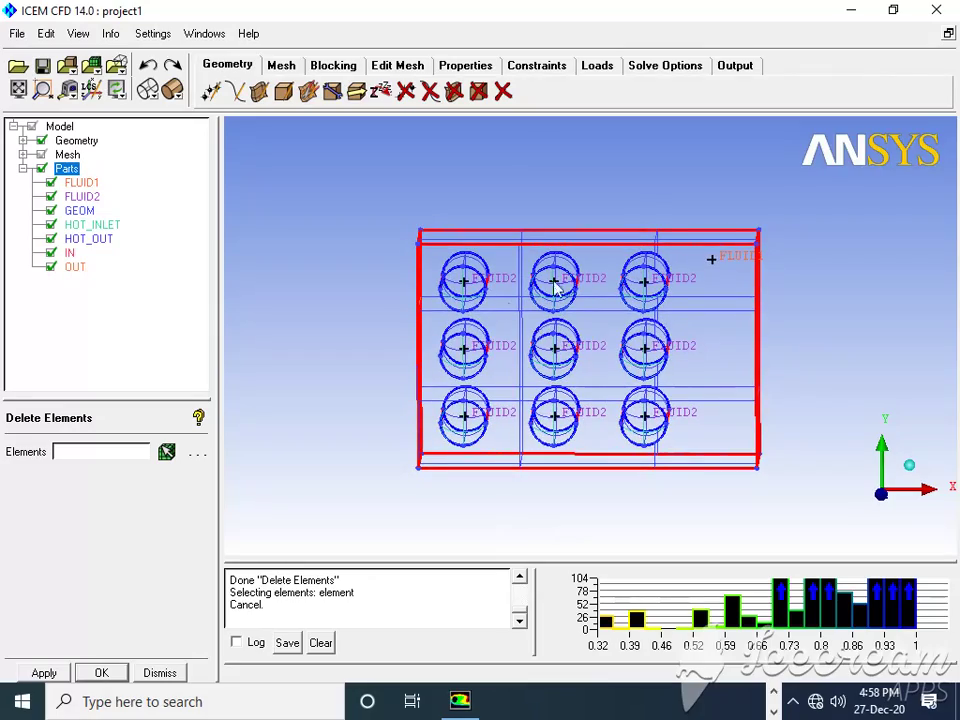
{"action": "left_click_drag", "start_coordinate": [578, 318], "coordinate": [586, 420]}
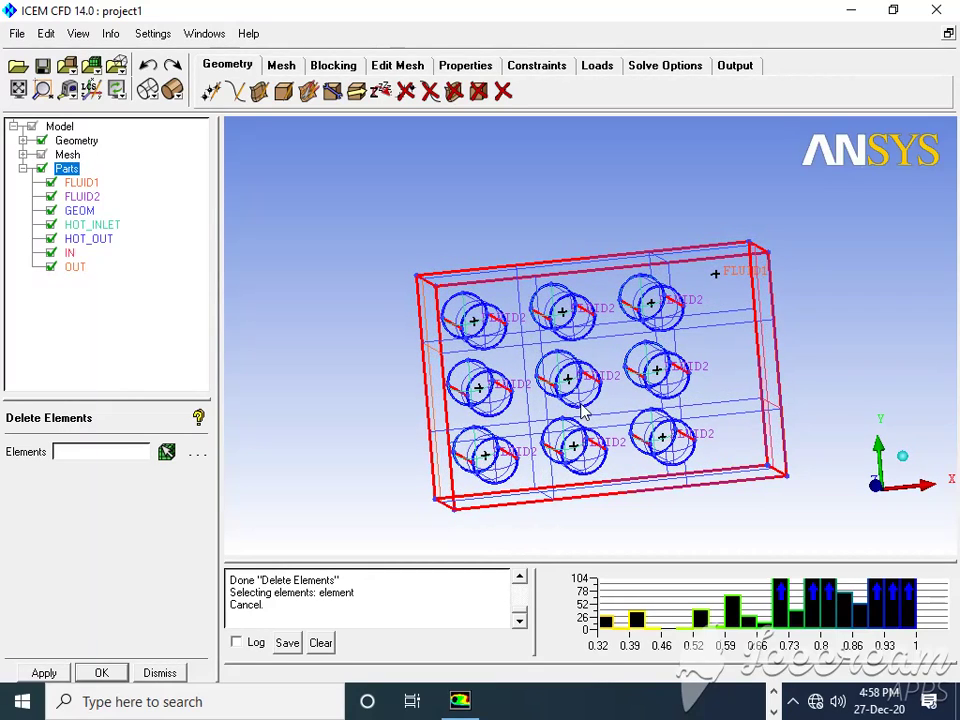
{"action": "left_click", "coordinate": [520, 580]}
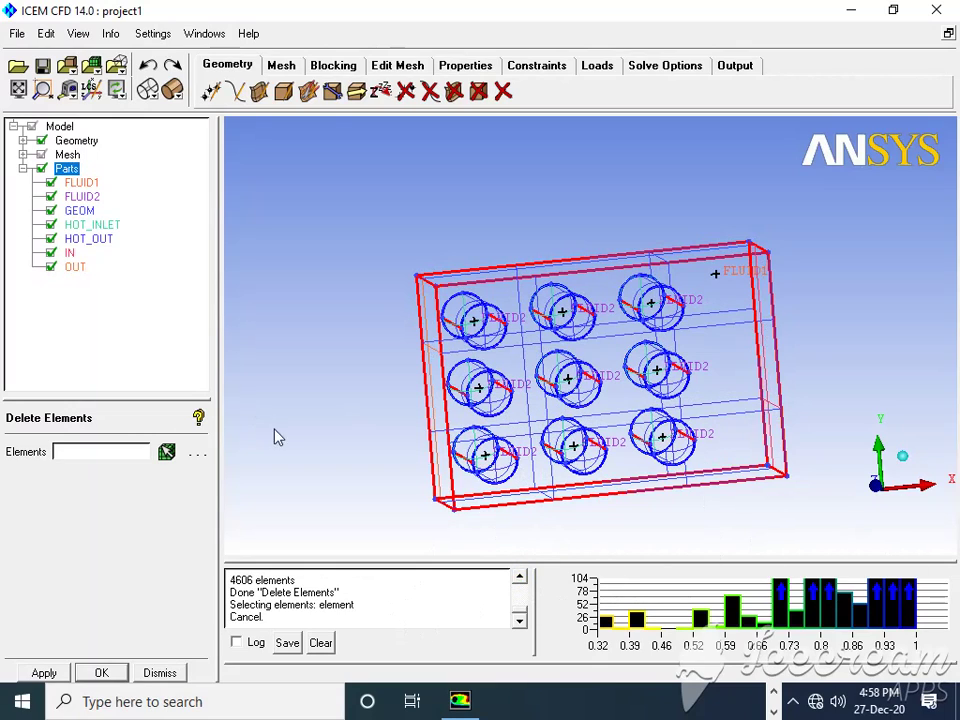
{"action": "left_click_drag", "start_coordinate": [568, 372], "coordinate": [668, 438]}
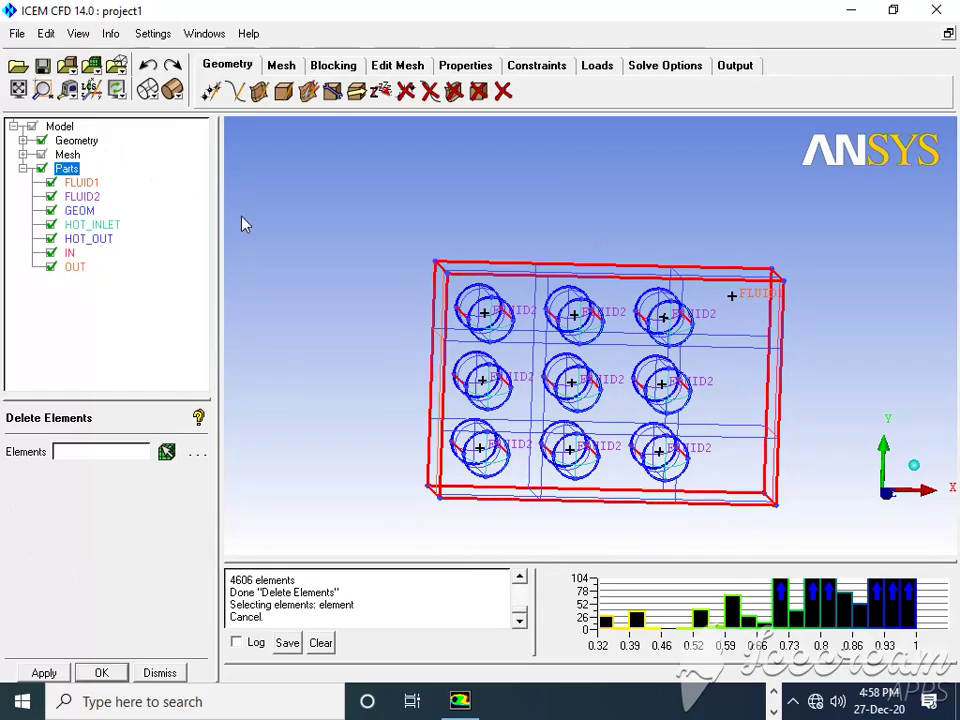
{"action": "left_click_drag", "start_coordinate": [430, 245], "coordinate": [435, 252]}
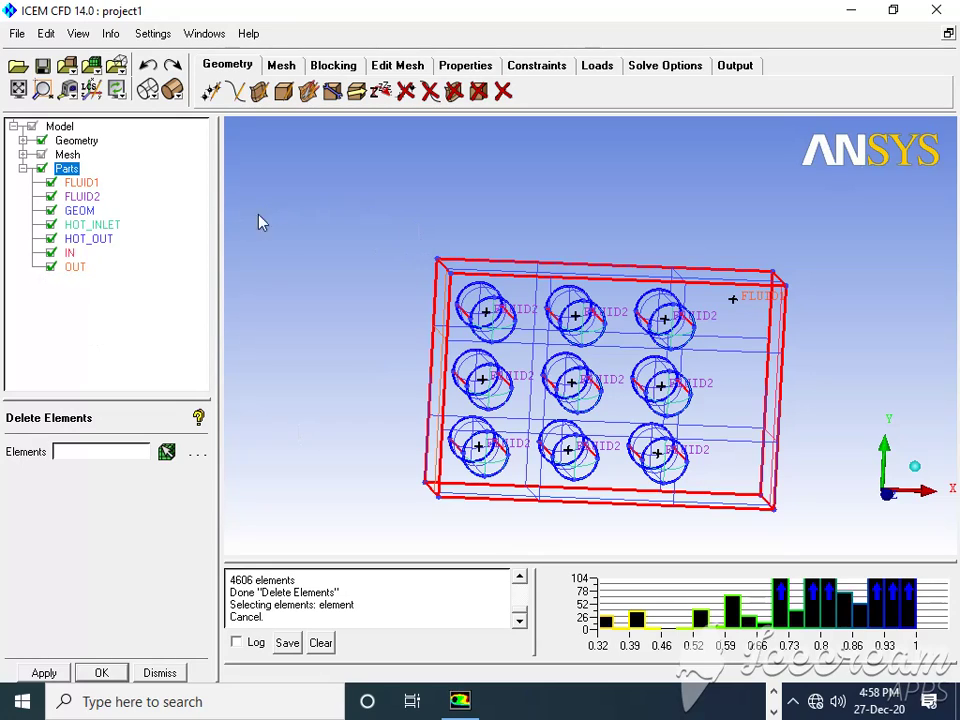
{"action": "mouse_move", "coordinate": [522, 305]}
{"action": "left_mouse_down"}
{"action": "mouse_move", "coordinate": [530, 300]}
{"action": "mouse_move", "coordinate": [524, 306]}
{"action": "left_mouse_up"}
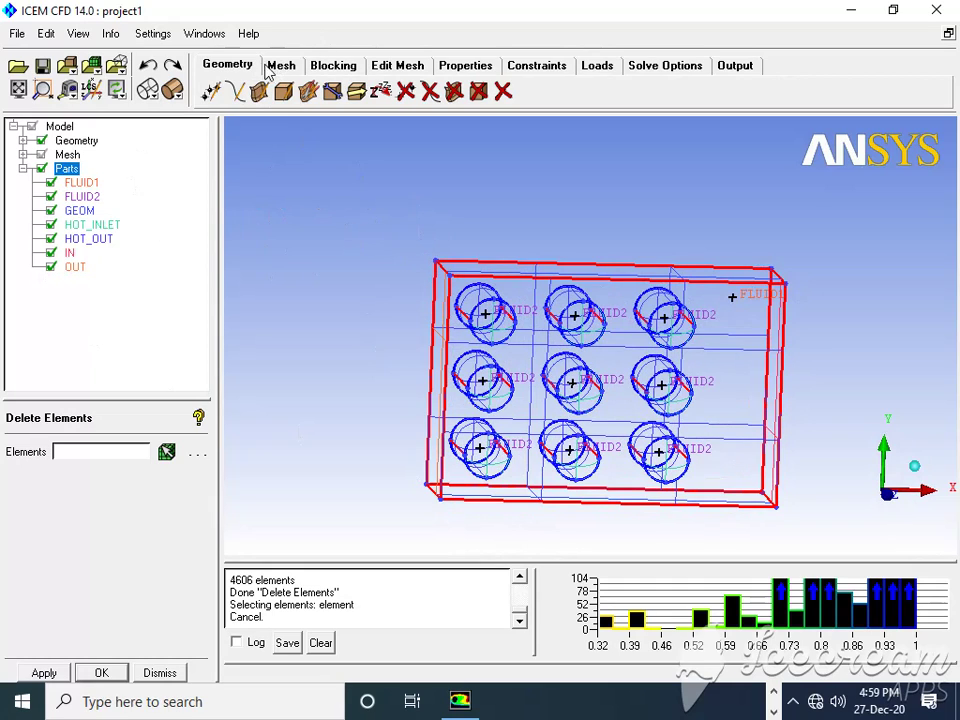
Build the geometry topology with a tolerance of 0.09 and inherited parts.
{"action": "left_click", "coordinate": [333, 92]}
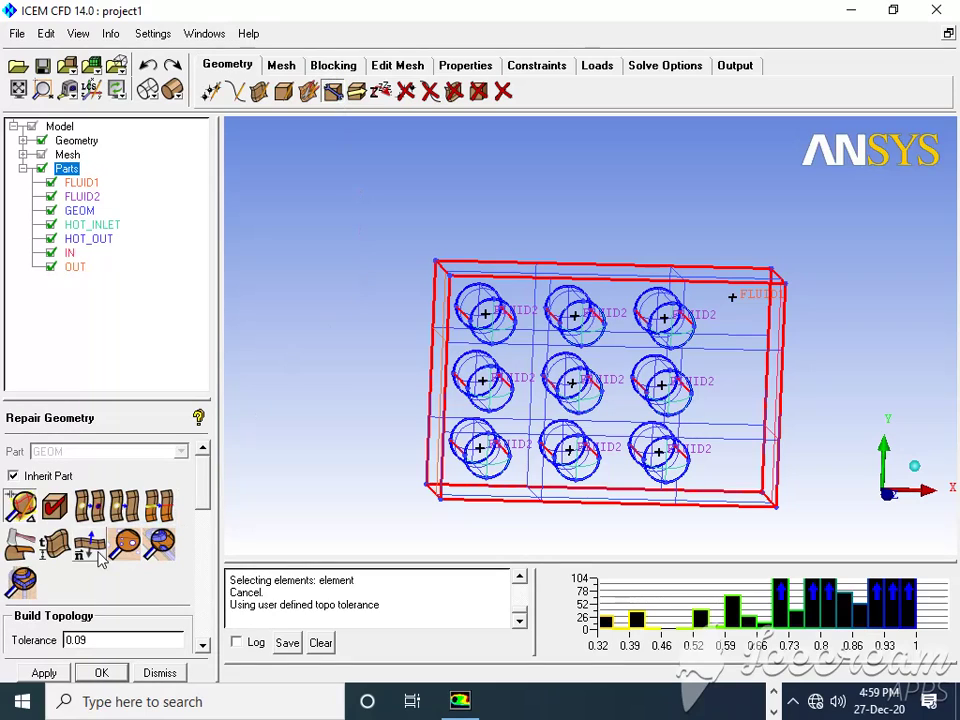
{"action": "left_click", "coordinate": [44, 672]}
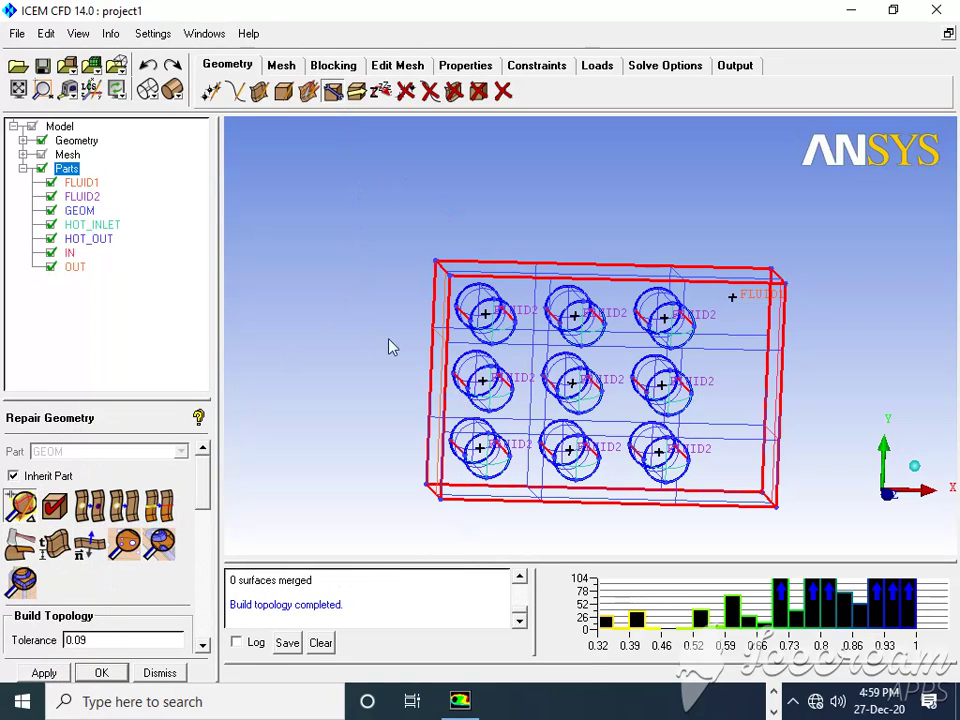
{"action": "left_click_drag", "start_coordinate": [497, 365], "coordinate": [485, 333]}
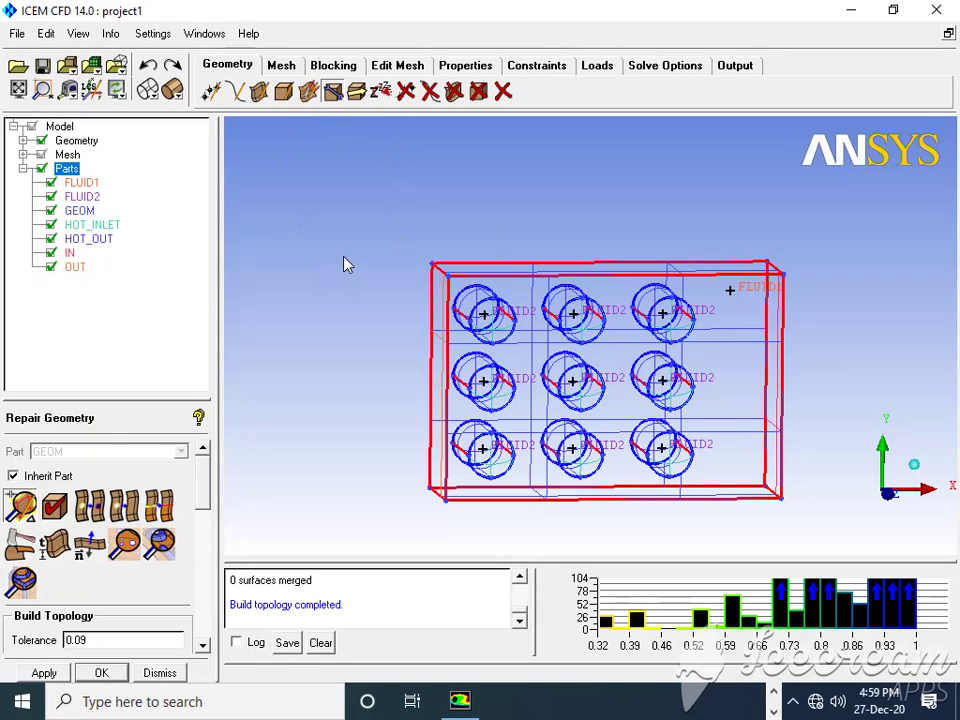
Set the global element scale factor to 1 in the global mesh parameters and apply it.
{"action": "left_click", "coordinate": [281, 66]}
{"action": "left_click", "coordinate": [210, 91]}
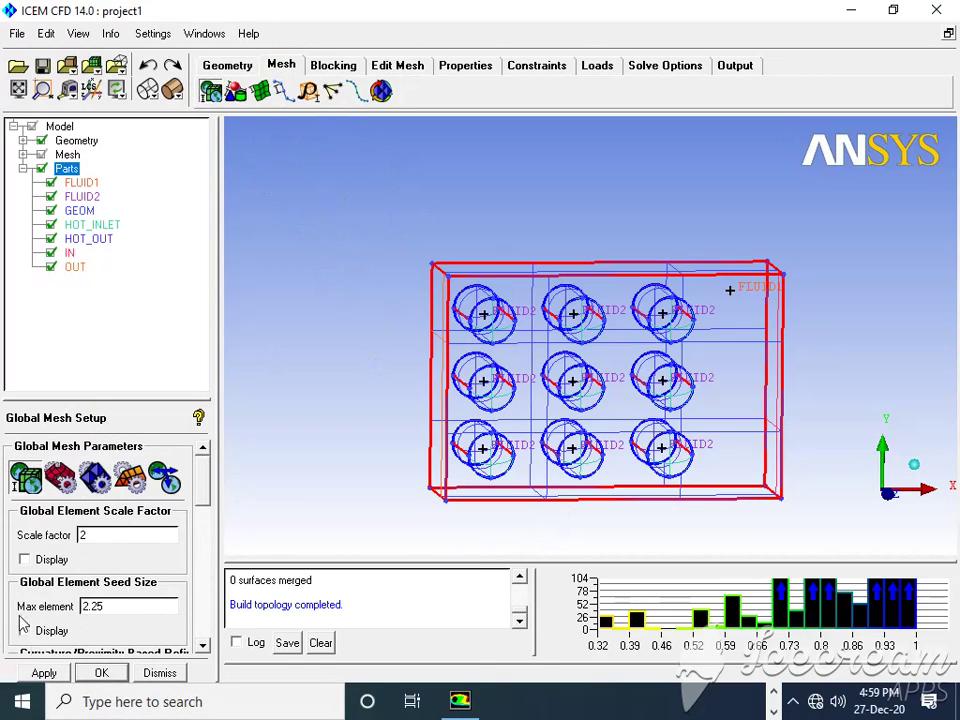
{"action": "double_click", "coordinate": [98, 540]}
{"action": "type", "text": "1"}
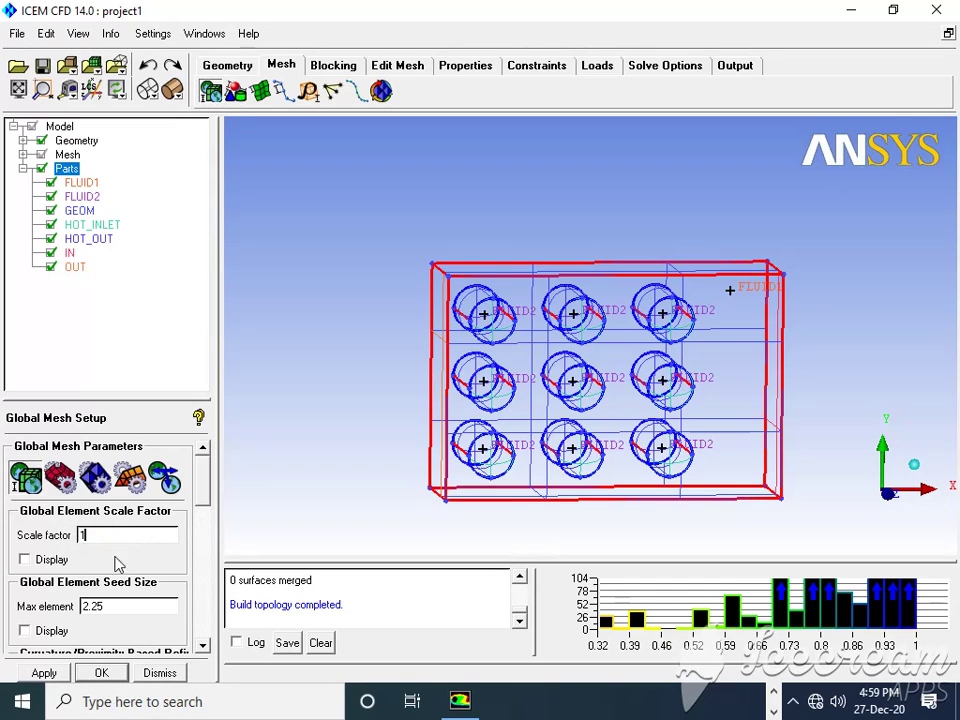
{"action": "left_click", "coordinate": [44, 674]}
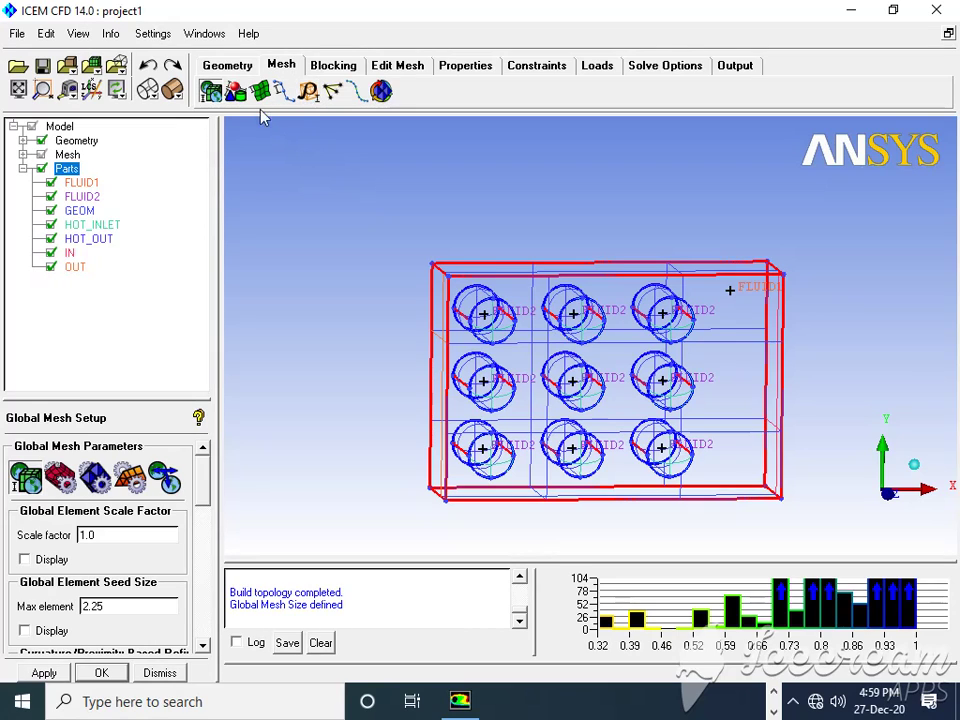
Compute a Hexa-Dominant volume mesh using All Geometry as input and the inherited volume part name.
{"action": "left_click", "coordinate": [383, 92]}
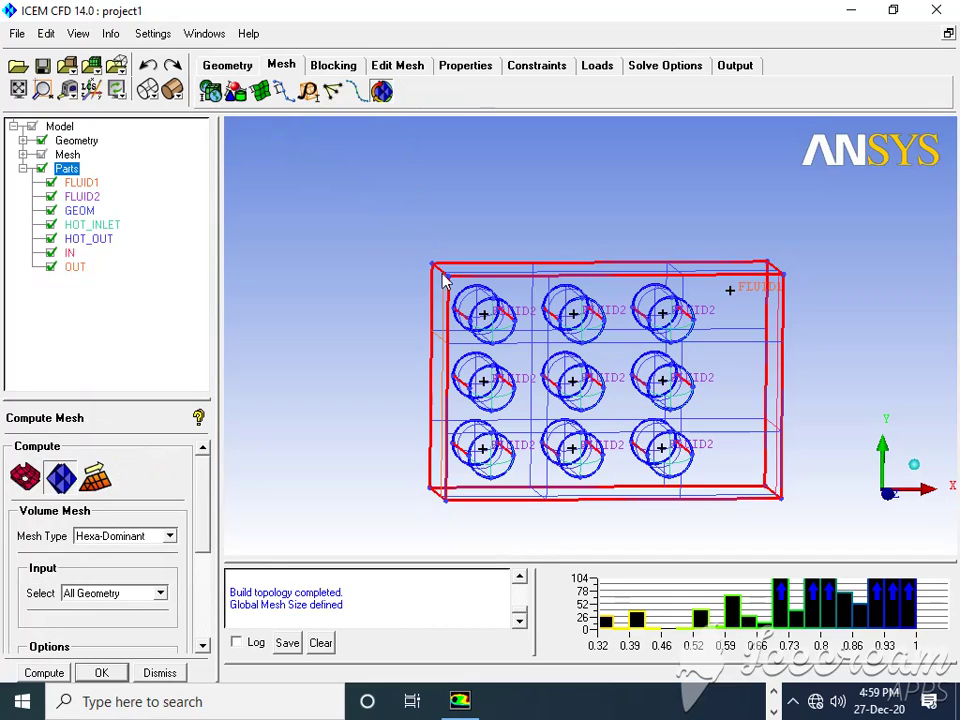
{"action": "left_click", "coordinate": [170, 540]}
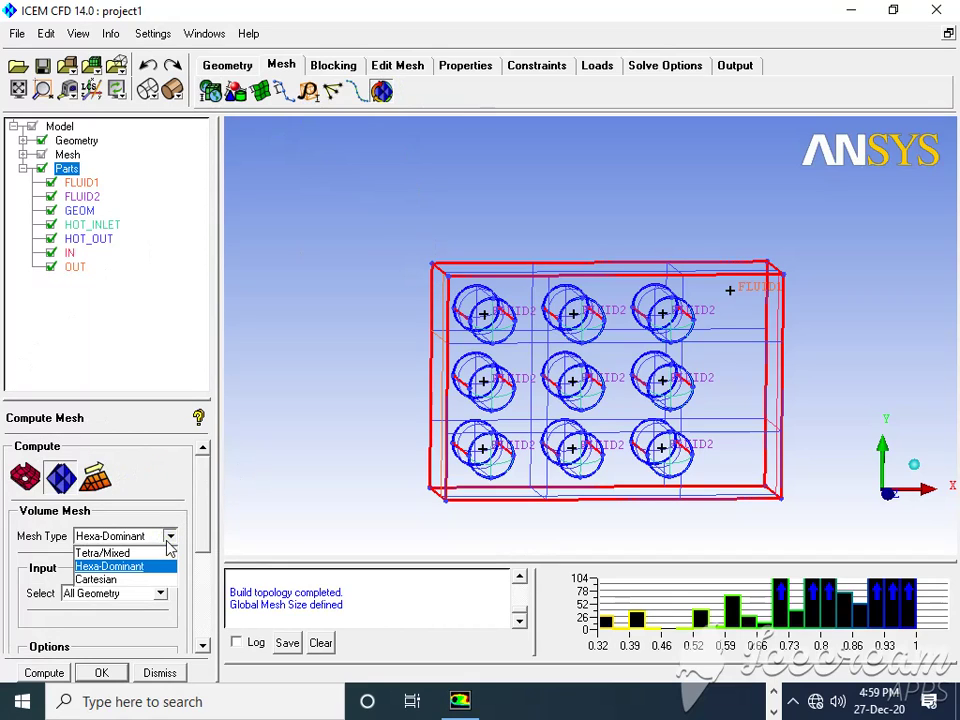
{"action": "left_click", "coordinate": [170, 540]}
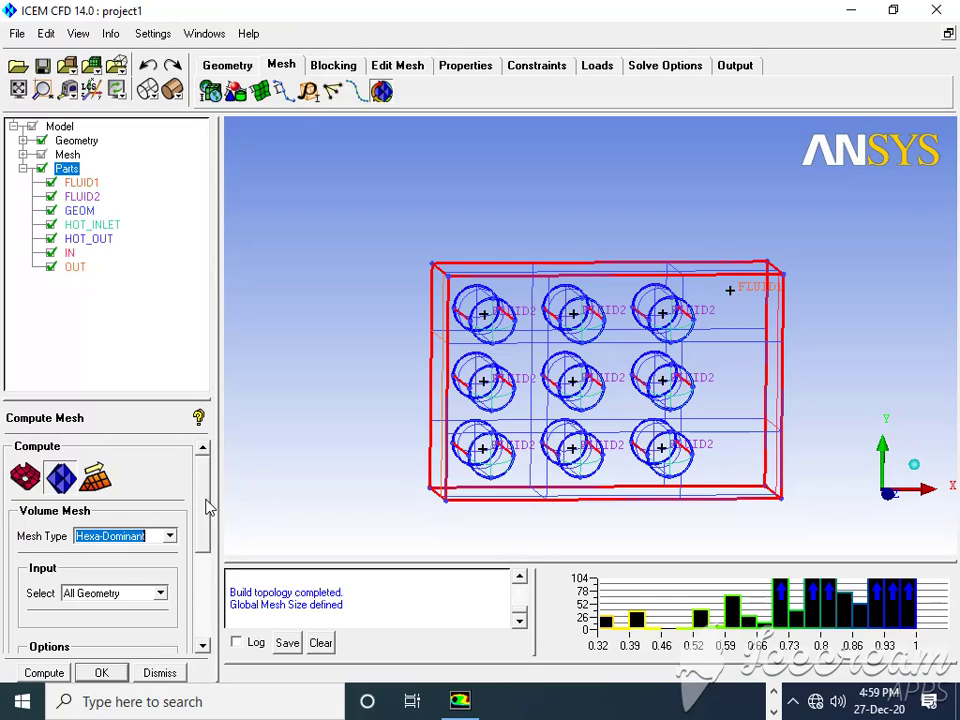
{"action": "left_click", "coordinate": [171, 538]}
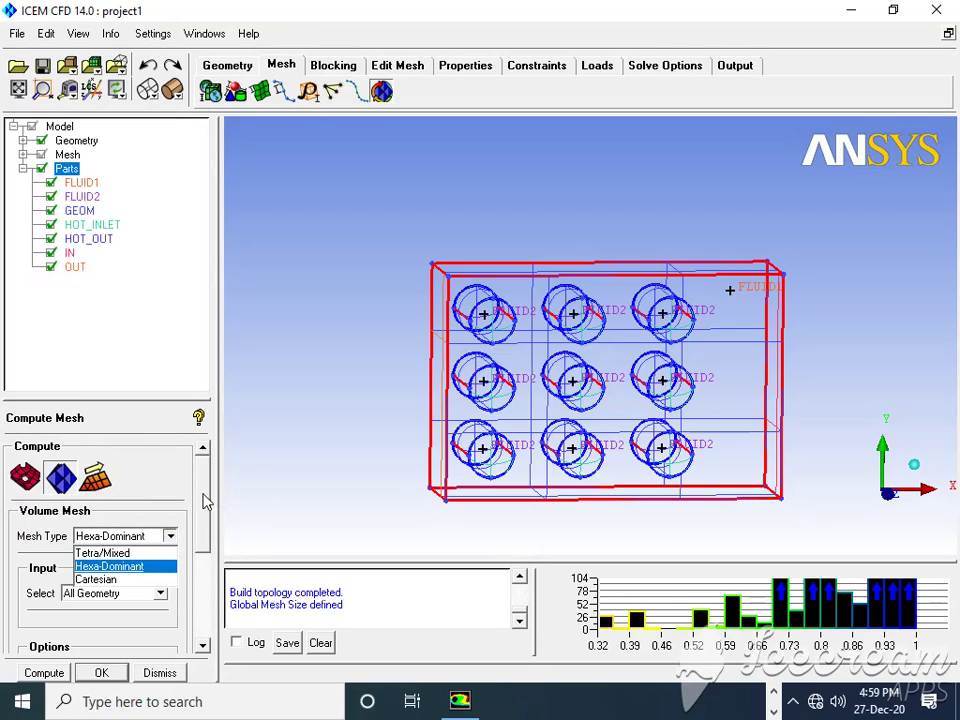
{"action": "left_click", "coordinate": [205, 500]}
{"action": "left_click", "coordinate": [171, 538]}
{"action": "left_click", "coordinate": [121, 567]}
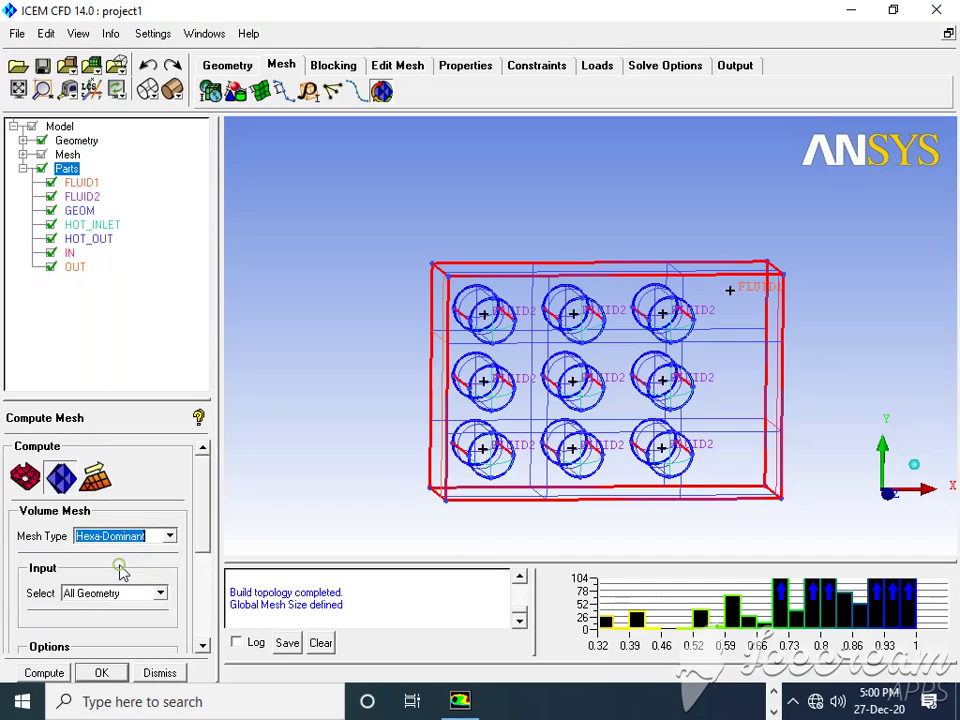
{"action": "left_click_drag", "start_coordinate": [201, 516], "coordinate": [197, 566]}
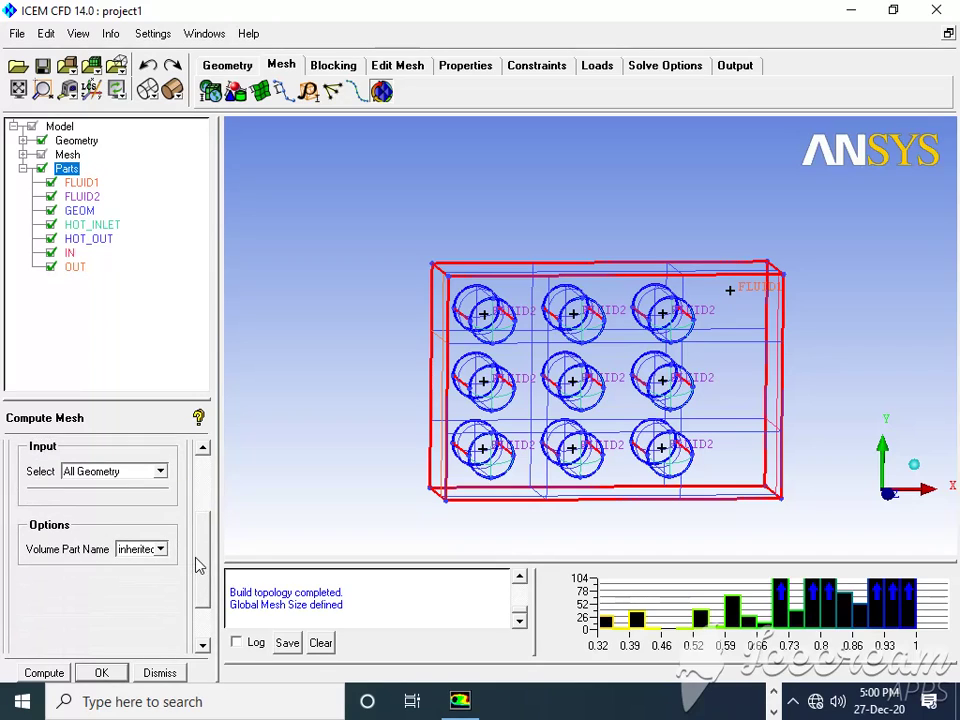
{"action": "left_click", "coordinate": [160, 473]}
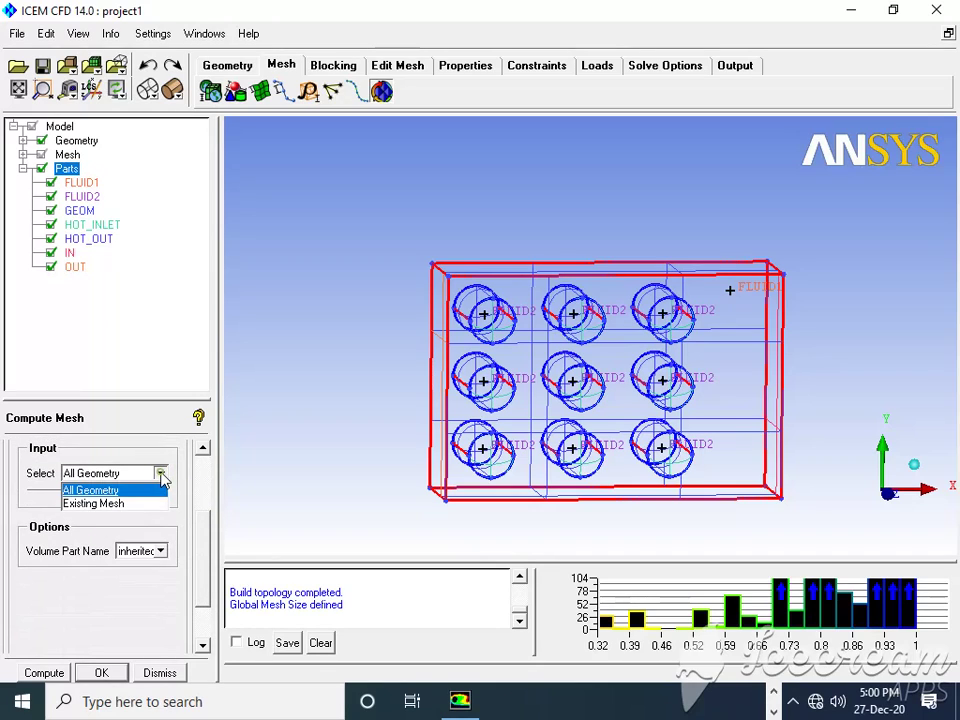
{"action": "left_click", "coordinate": [161, 475]}
{"action": "left_click", "coordinate": [38, 675]}
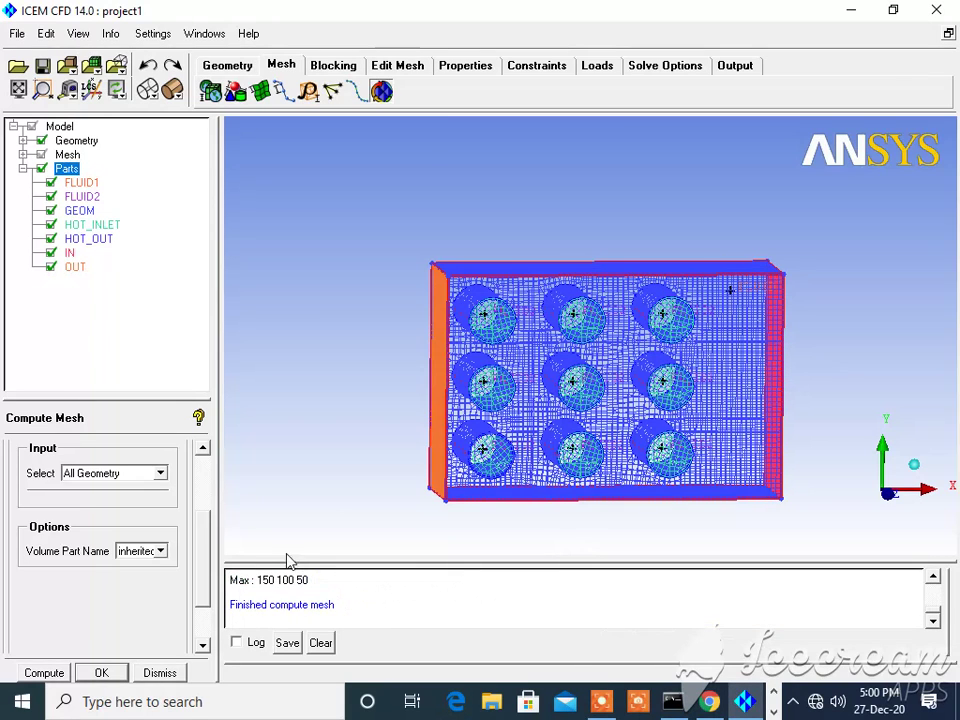
Inspect the computed mesh on the box sides and around the nine tubes from side and front views.
{"action": "left_click_drag", "start_coordinate": [480, 292], "coordinate": [884, 262]}
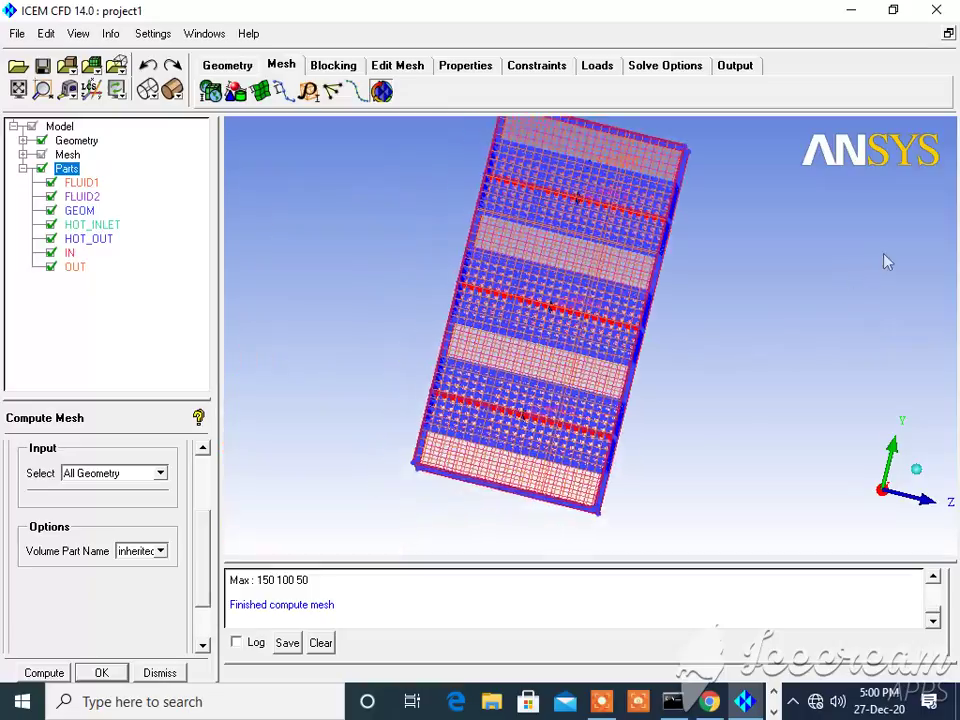
{"action": "left_click_drag", "start_coordinate": [675, 392], "coordinate": [514, 465]}
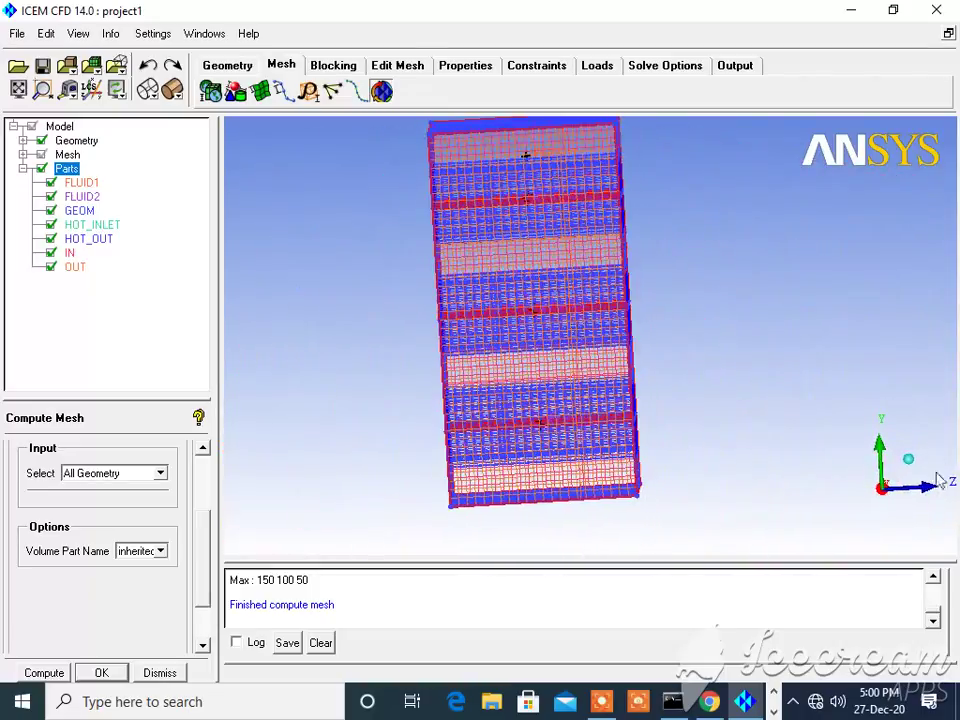
{"action": "left_click", "coordinate": [927, 495]}
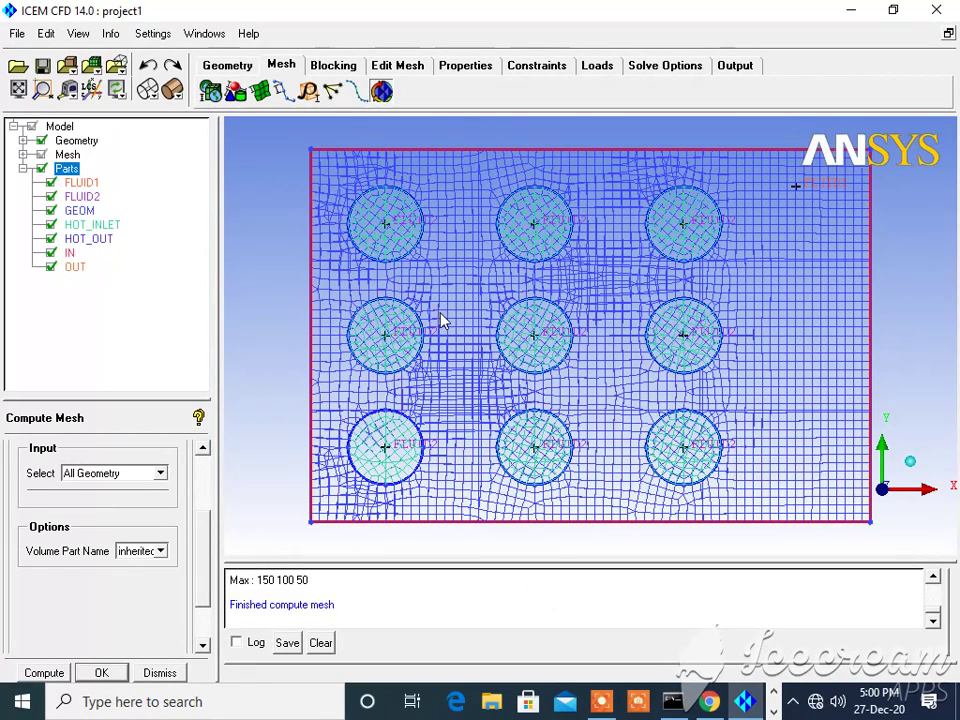
{"action": "scroll", "coordinate": [443, 320], "scroll_direction": "down", "scroll_amount": 4}
{"action": "scroll", "coordinate": [443, 336], "scroll_direction": "up", "scroll_amount": 5}
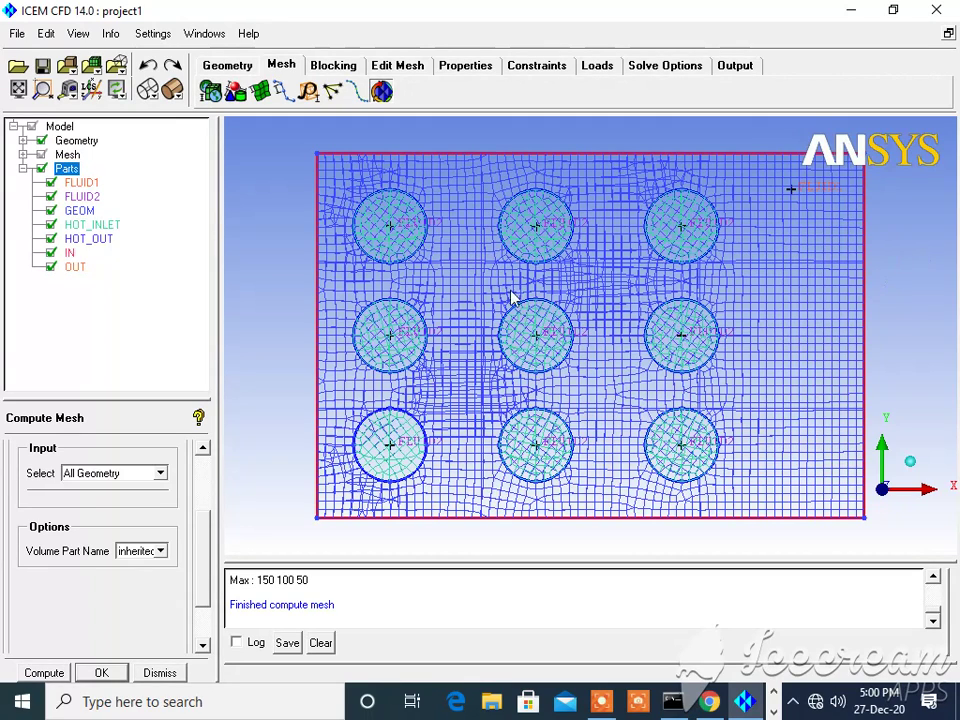
{"action": "left_click", "coordinate": [926, 498]}
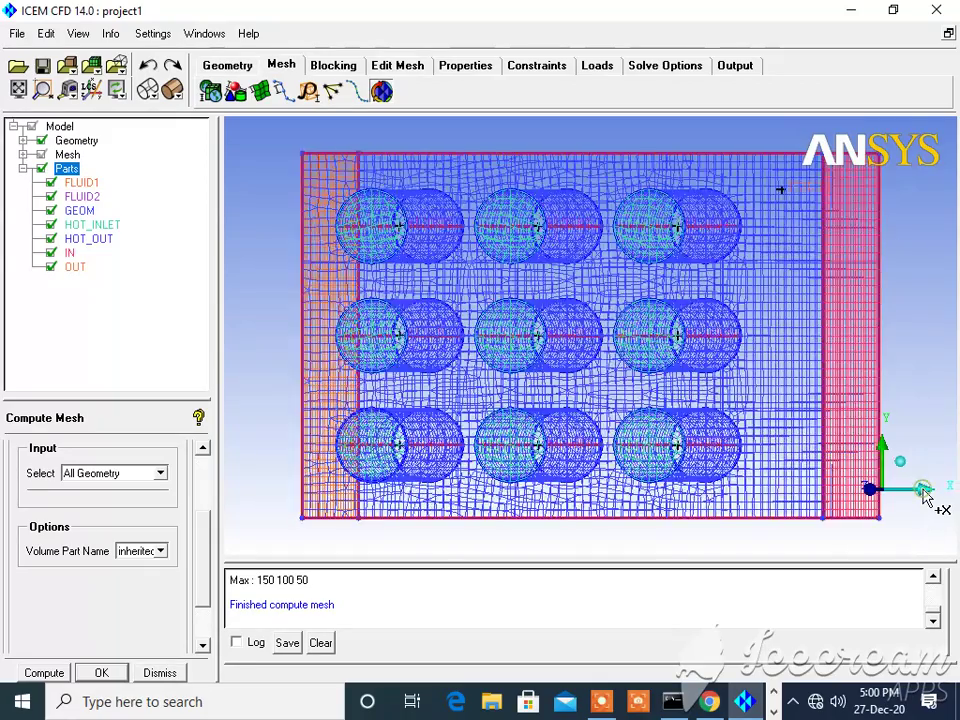
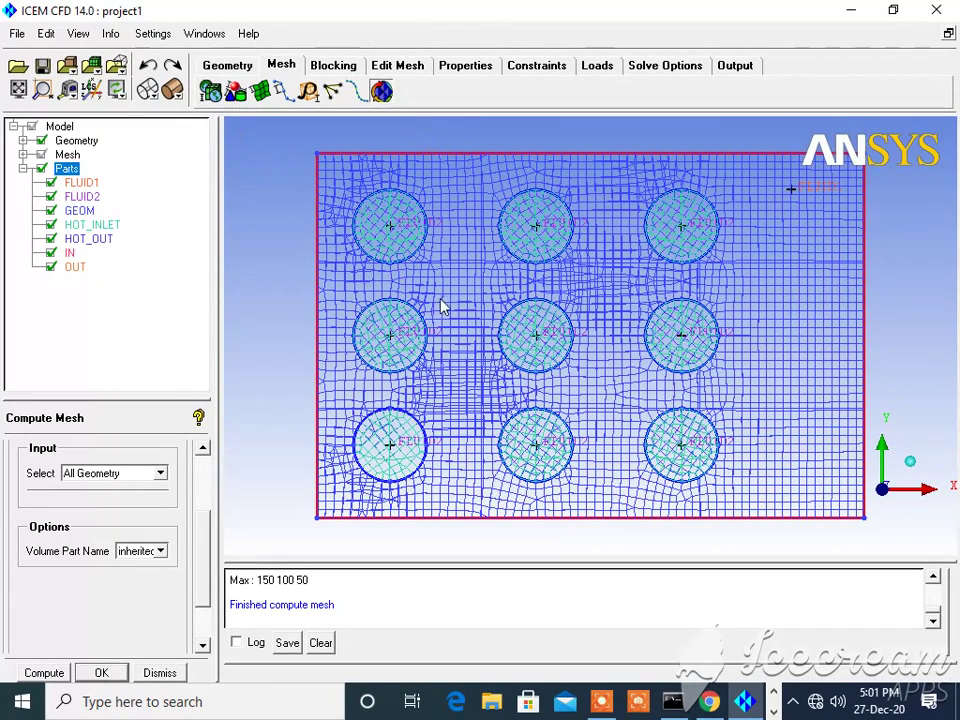
Set the global element scale factor to 2 and apply it, checking the current mesh's element and node totals in the log.
{"action": "left_click", "coordinate": [213, 92]}
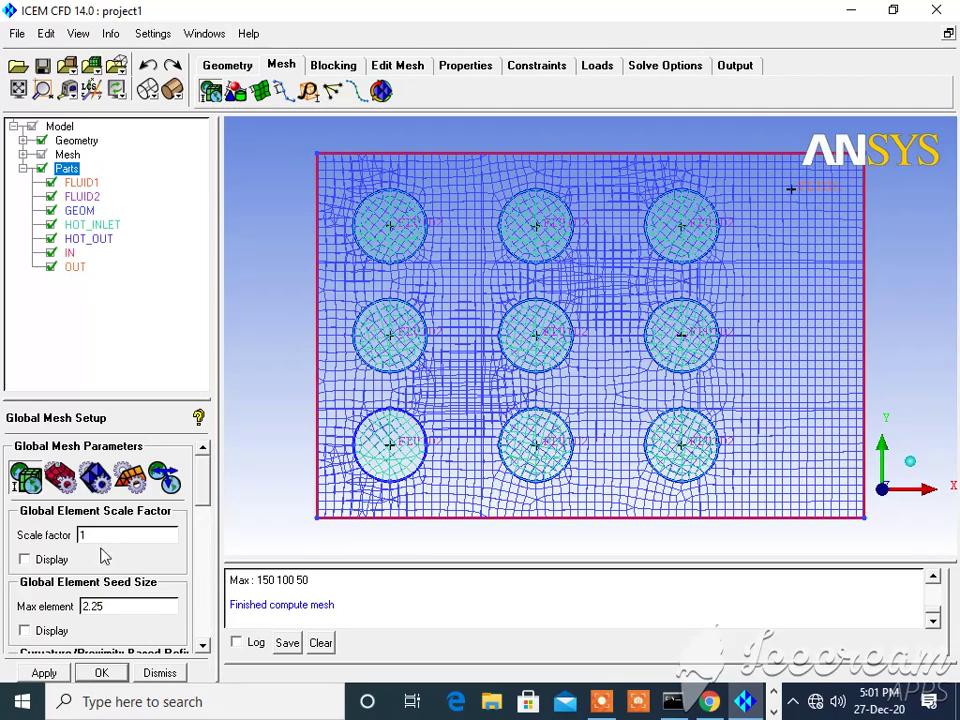
{"action": "left_click_drag", "start_coordinate": [88, 538], "coordinate": [38, 546]}
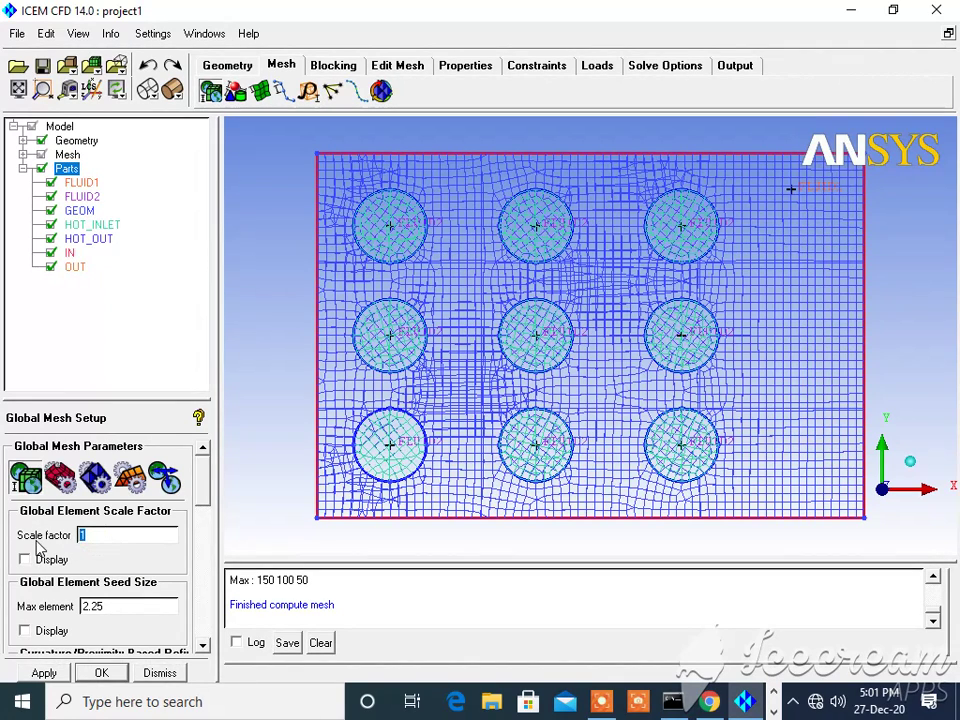
{"action": "left_click", "coordinate": [933, 577]}
{"action": "left_click", "coordinate": [933, 577]}
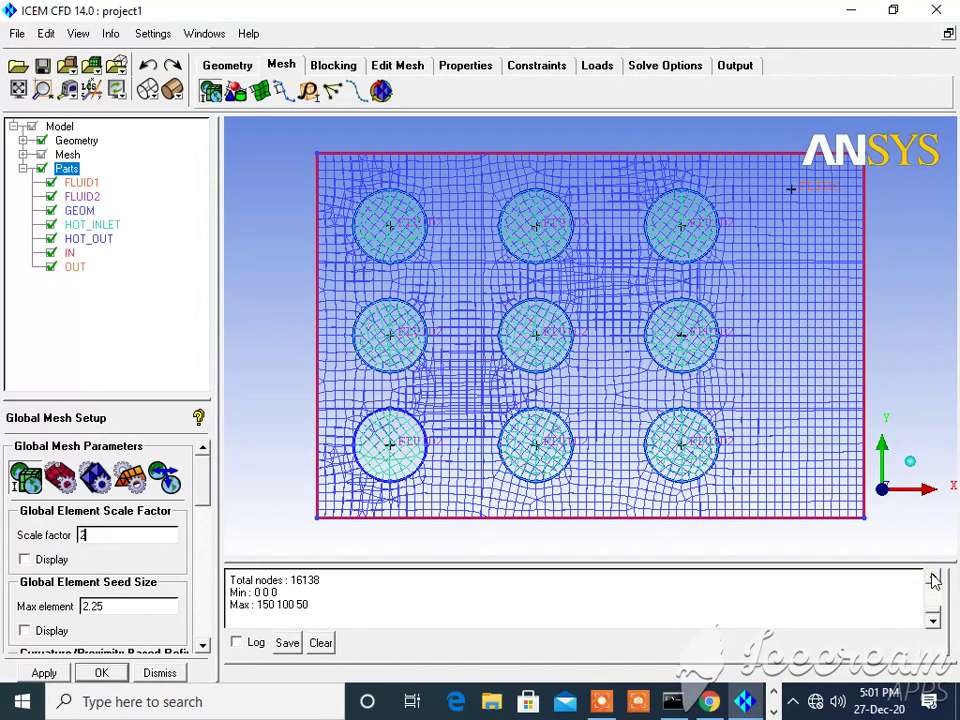
{"action": "left_click", "coordinate": [933, 578]}
{"action": "left_click", "coordinate": [933, 578]}
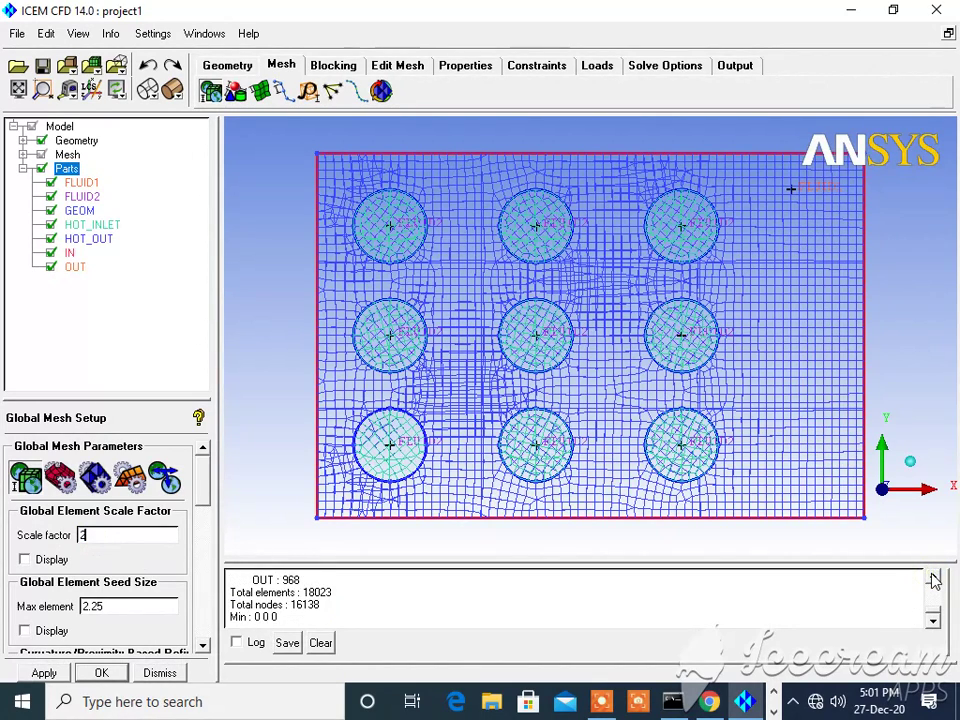
{"action": "left_click", "coordinate": [933, 578]}
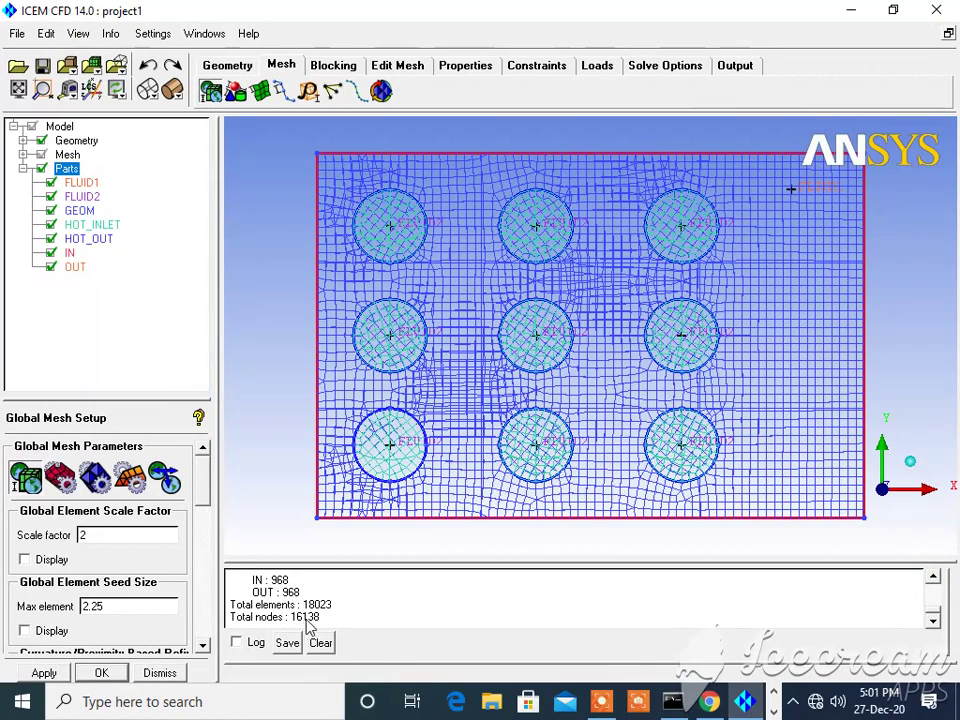
{"action": "left_click", "coordinate": [44, 673]}
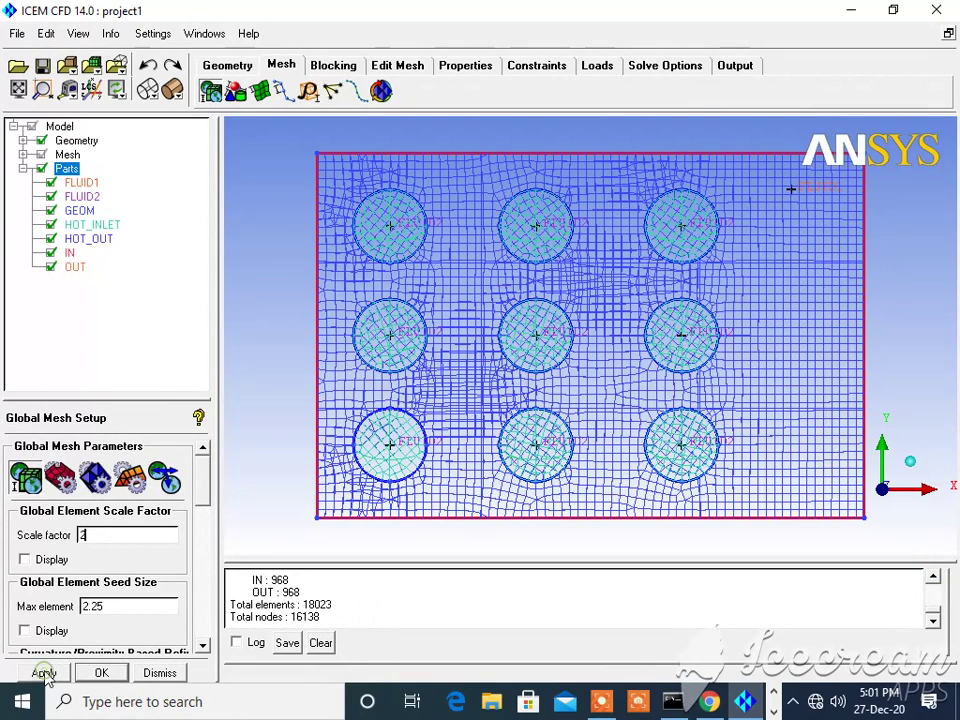
Compute the Hexa-Dominant volume mesh for all geometry and check its total elements and nodes in the log.
{"action": "left_click", "coordinate": [381, 92]}
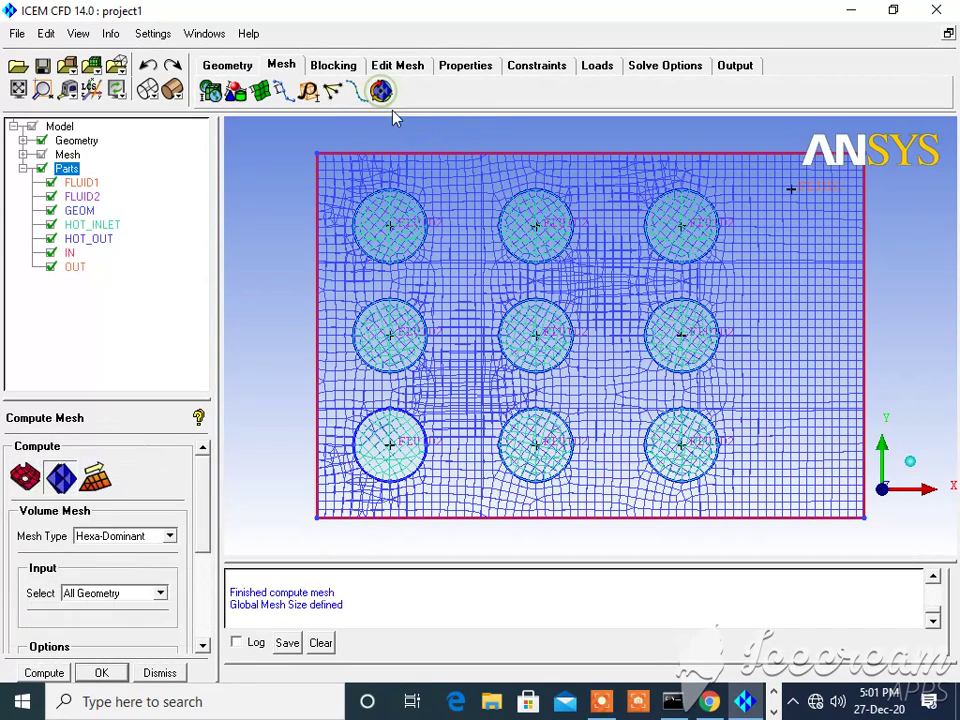
{"action": "left_click", "coordinate": [45, 673]}
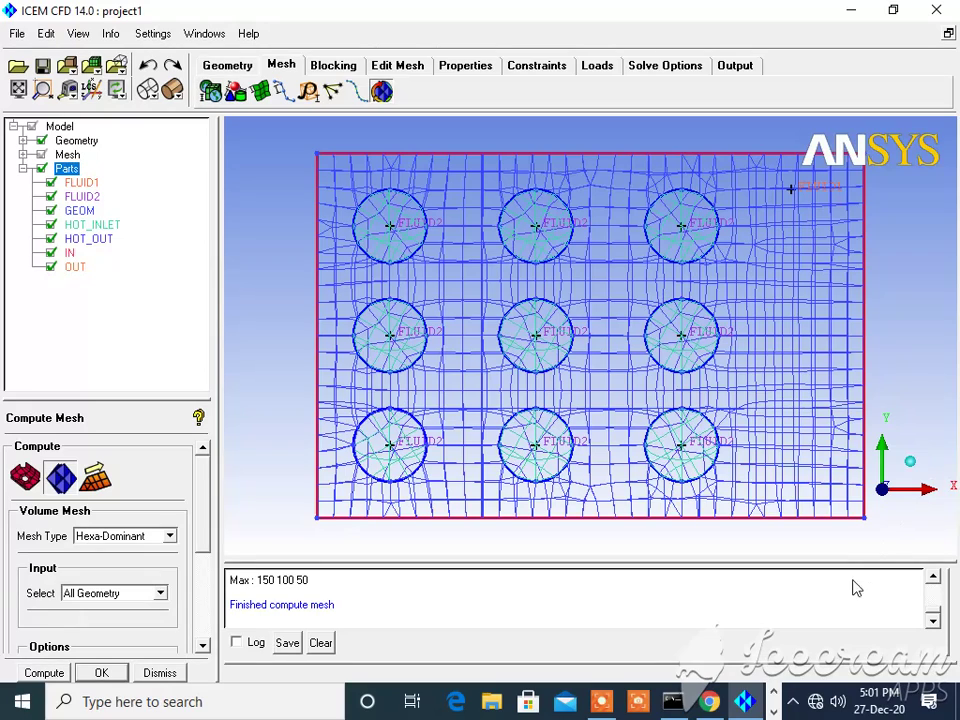
{"action": "left_click", "coordinate": [934, 580]}
{"action": "left_click", "coordinate": [934, 580]}
{"action": "left_click", "coordinate": [934, 580]}
{"action": "left_click", "coordinate": [934, 580]}
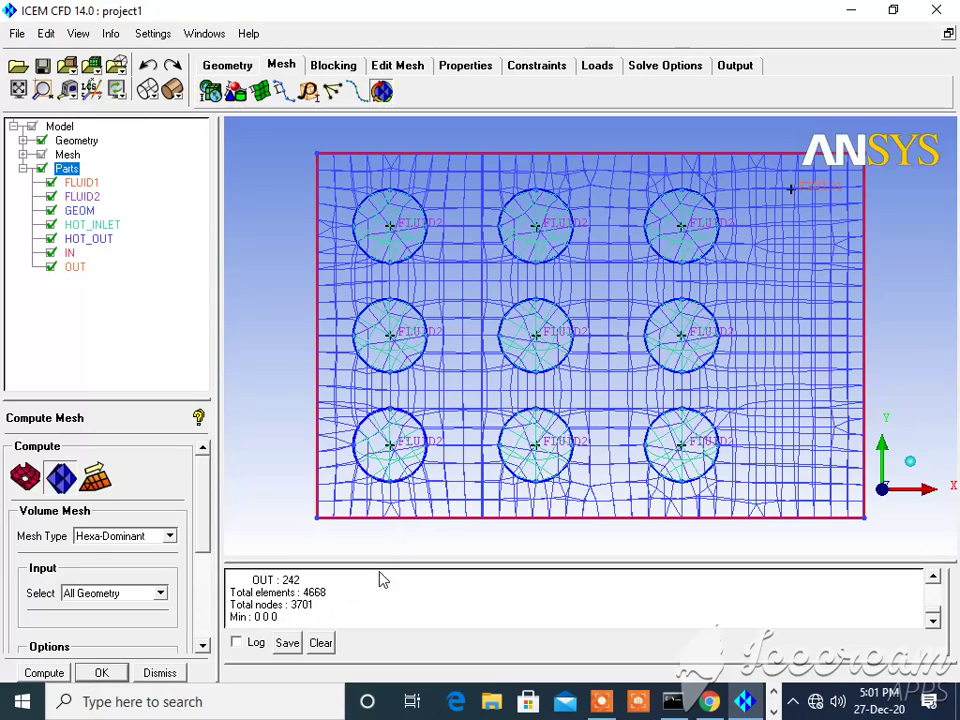
Set the global element scale factor to 0.5 in the global mesh parameters and apply it.
{"action": "left_click", "coordinate": [210, 91]}
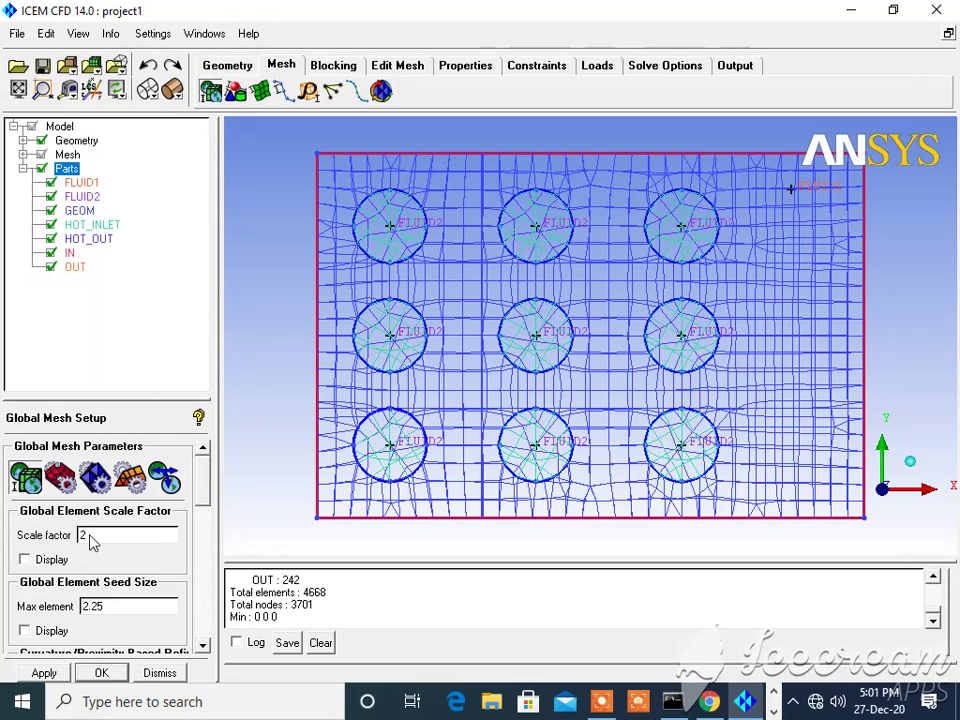
{"action": "left_click_drag", "start_coordinate": [454, 287], "coordinate": [863, 317]}
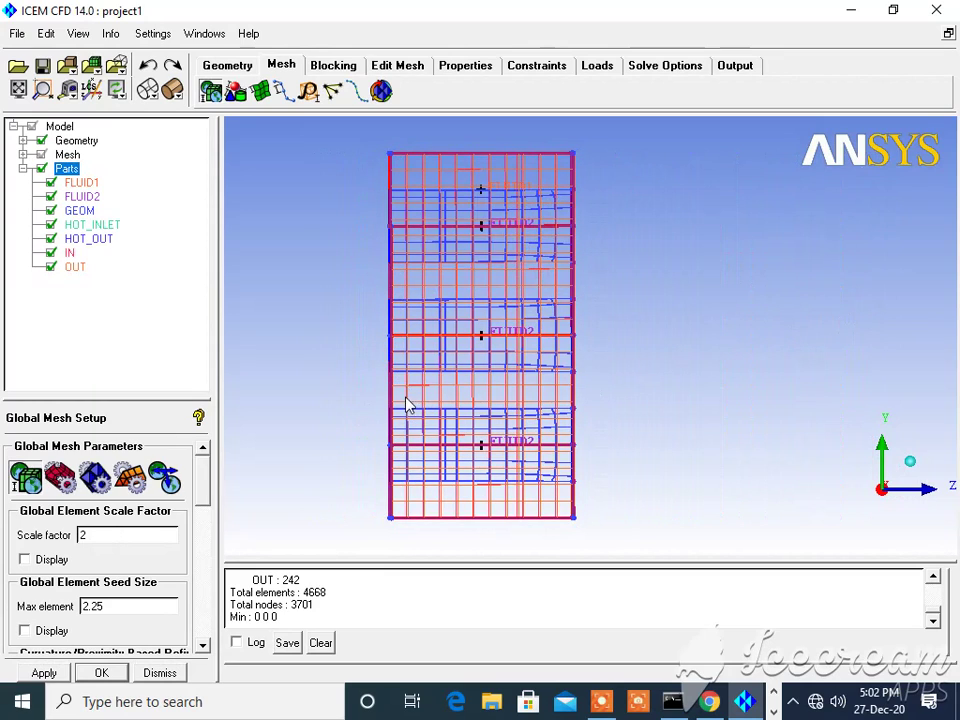
{"action": "left_click_drag", "start_coordinate": [100, 545], "coordinate": [57, 541]}
{"action": "type", "text": "0.5"}
{"action": "left_click", "coordinate": [42, 675]}
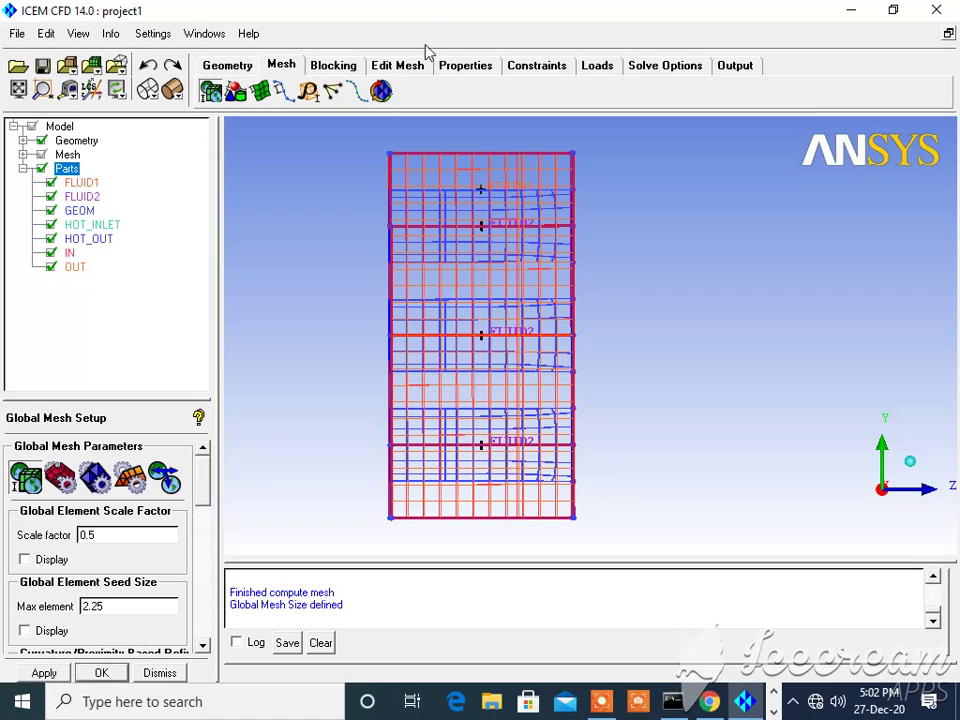
Compute the Hexa-Dominant volume mesh for all geometry again and check the element and node totals in the log.
{"action": "left_click", "coordinate": [382, 91]}
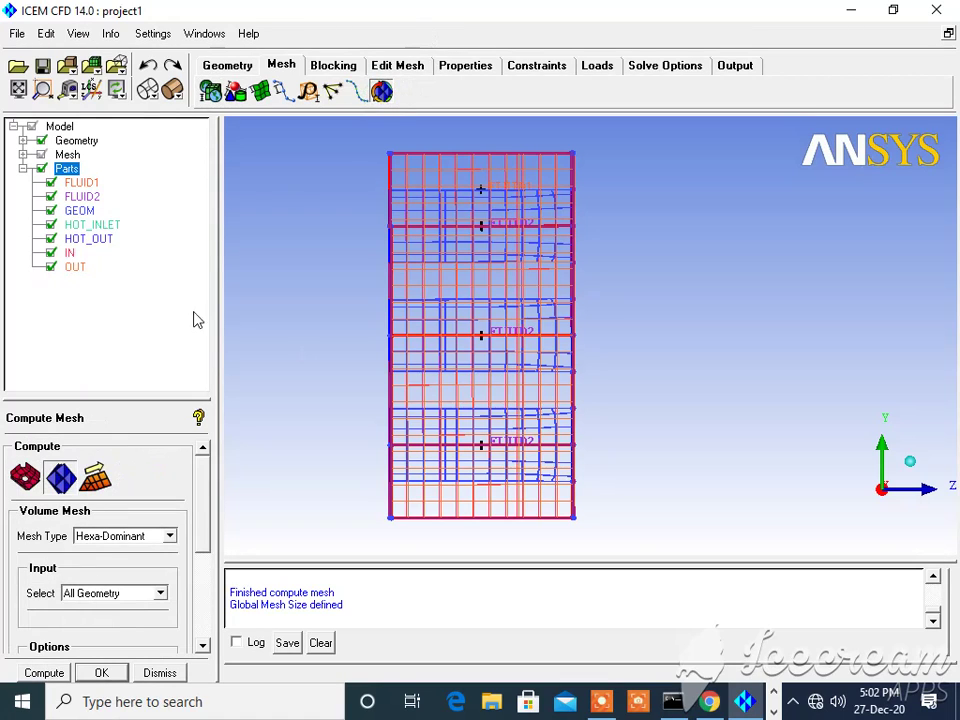
{"action": "left_click", "coordinate": [40, 674]}
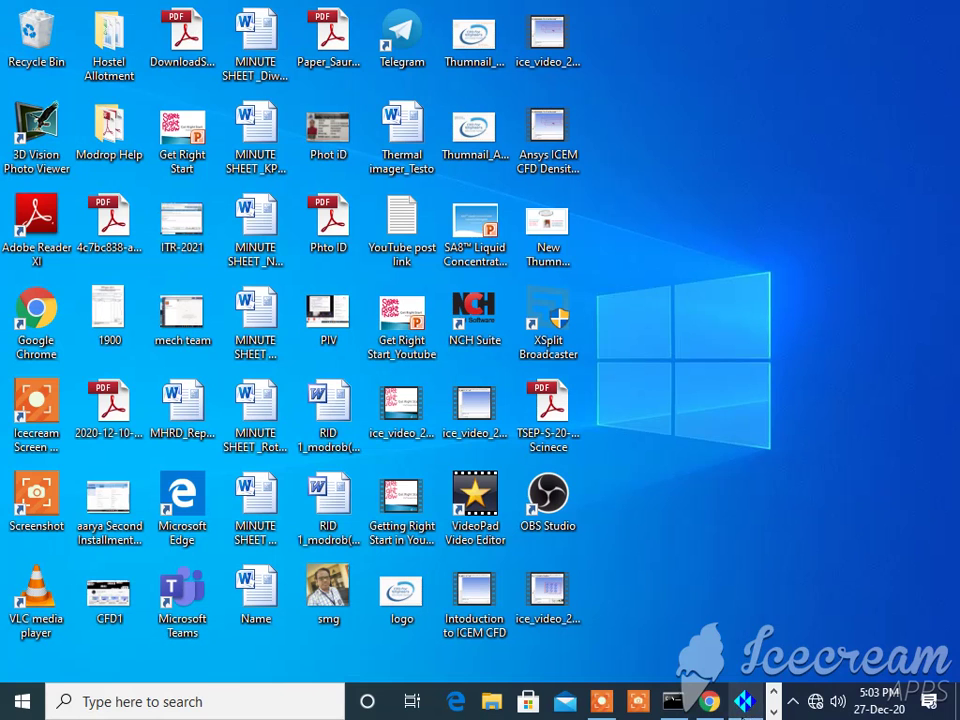
{"action": "left_click", "coordinate": [745, 701]}
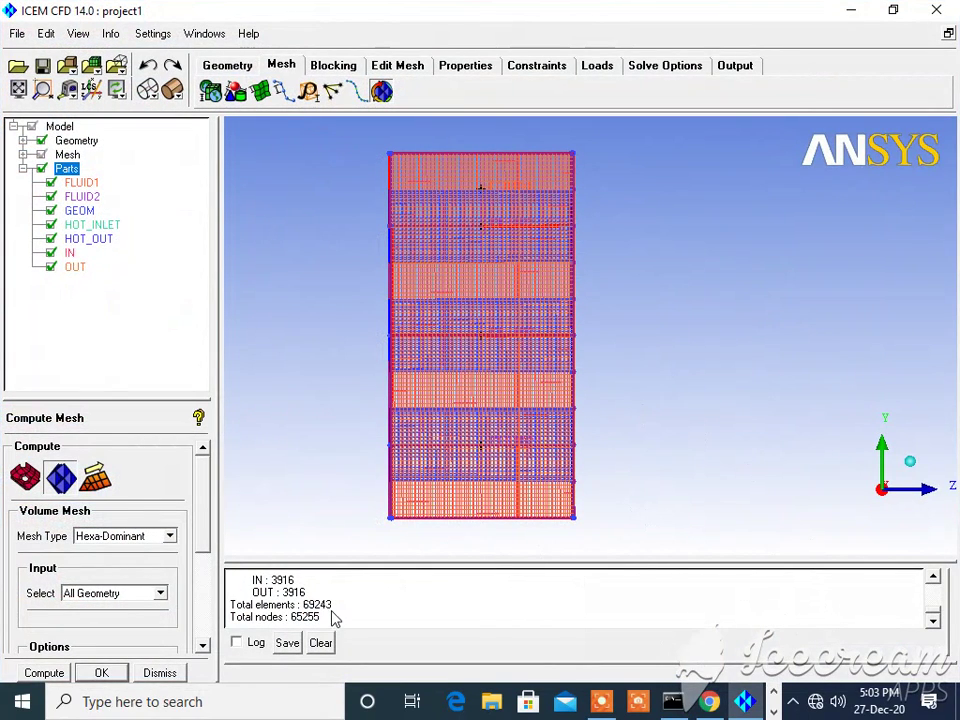
{"action": "left_click_drag", "start_coordinate": [337, 605], "coordinate": [292, 617]}
{"action": "left_click", "coordinate": [388, 617]}
Inspect the refined mesh around the nine tubes and on the box sides from front and angled views.
{"action": "left_click", "coordinate": [211, 91]}
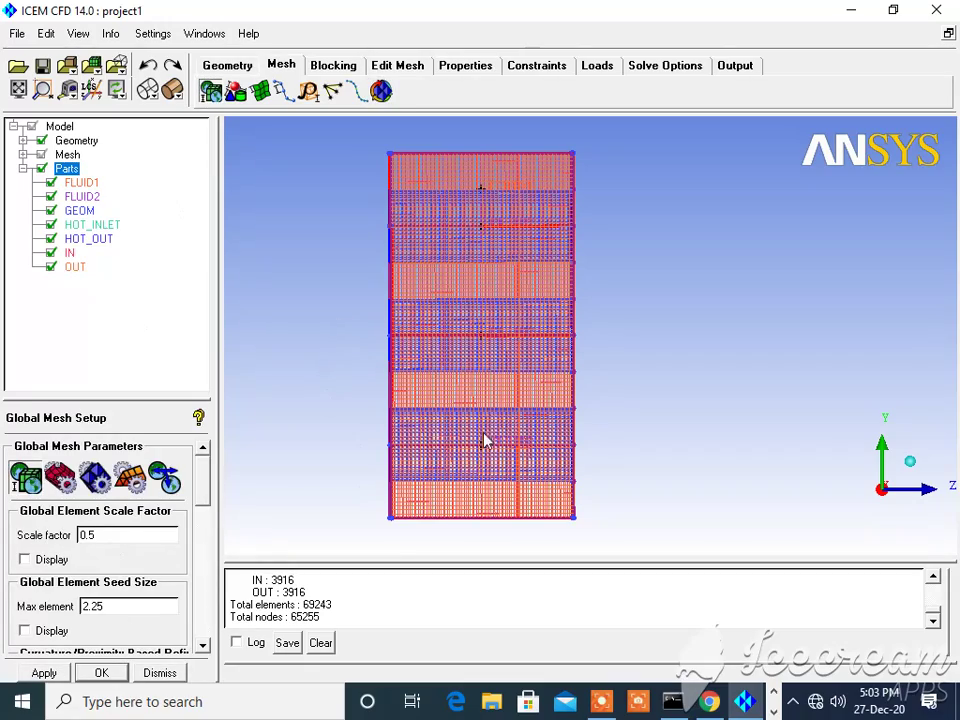
{"action": "left_click_drag", "start_coordinate": [285, 379], "coordinate": [354, 315]}
{"action": "scroll", "coordinate": [463, 310], "scroll_direction": "up", "scroll_amount": 3}
{"action": "scroll", "coordinate": [665, 320], "scroll_direction": "down", "scroll_amount": 5}
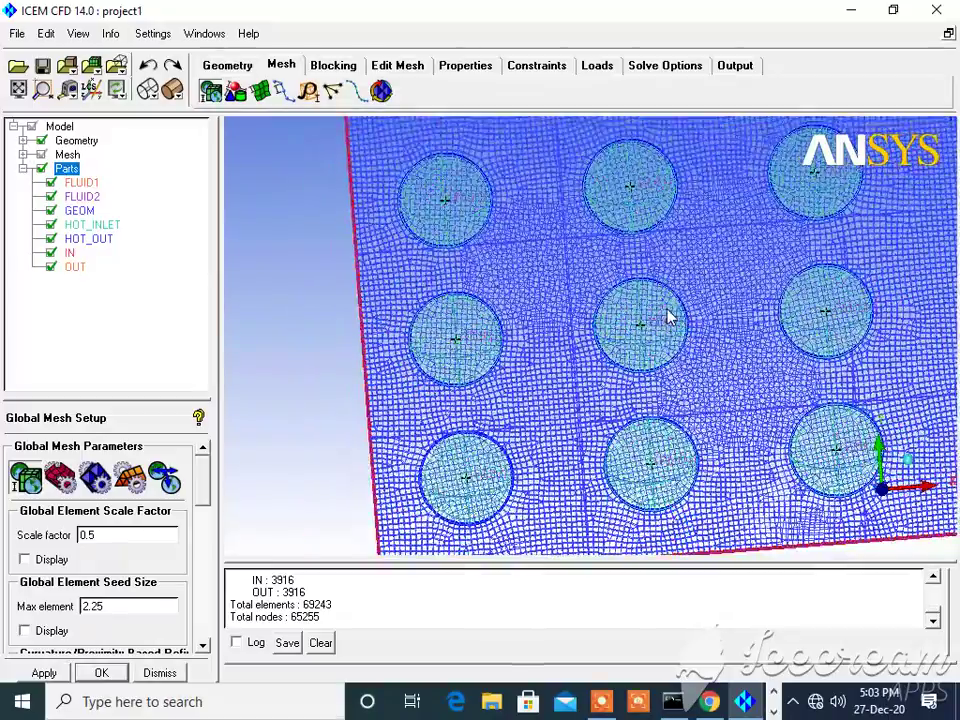
{"action": "left_click_drag", "start_coordinate": [649, 315], "coordinate": [739, 388]}
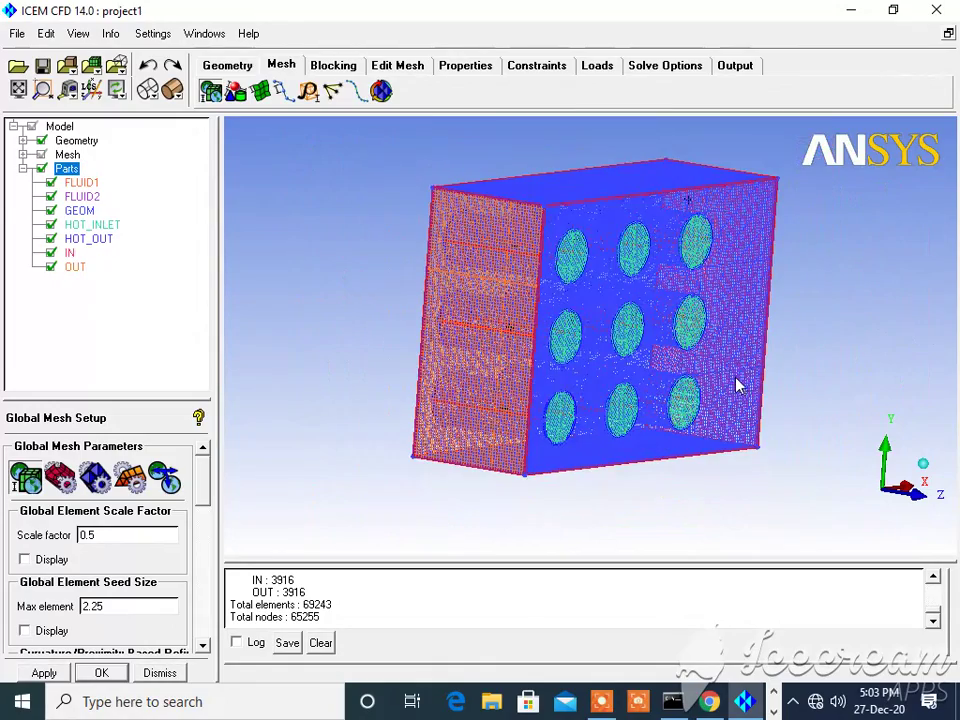
Run the mesh check with the default error and possible-problem criteria.
{"action": "left_click", "coordinate": [392, 66]}
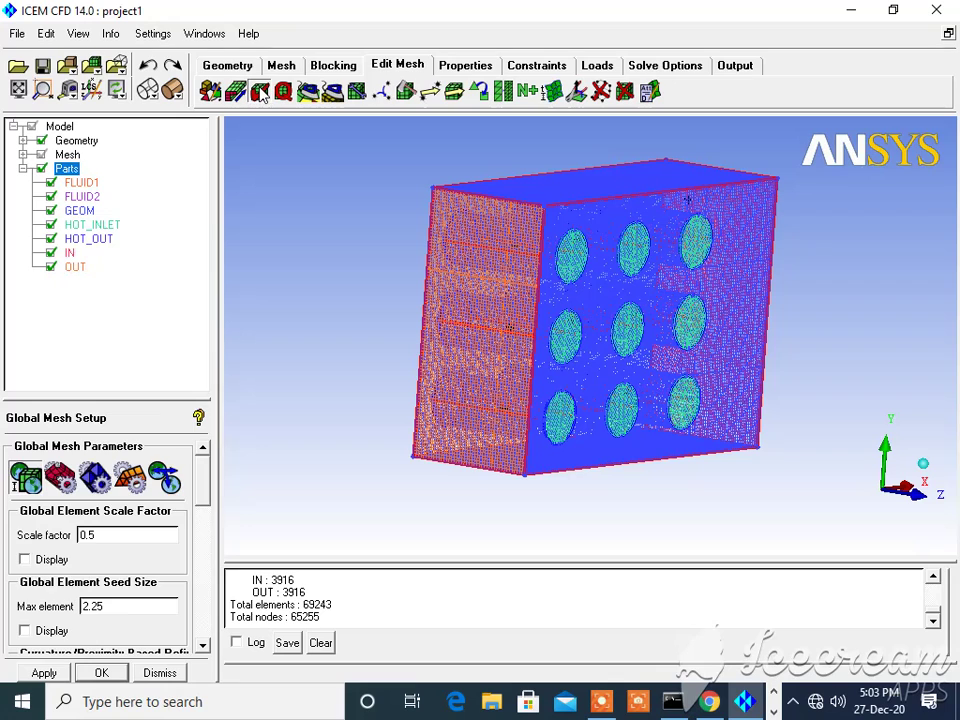
{"action": "left_click", "coordinate": [259, 92]}
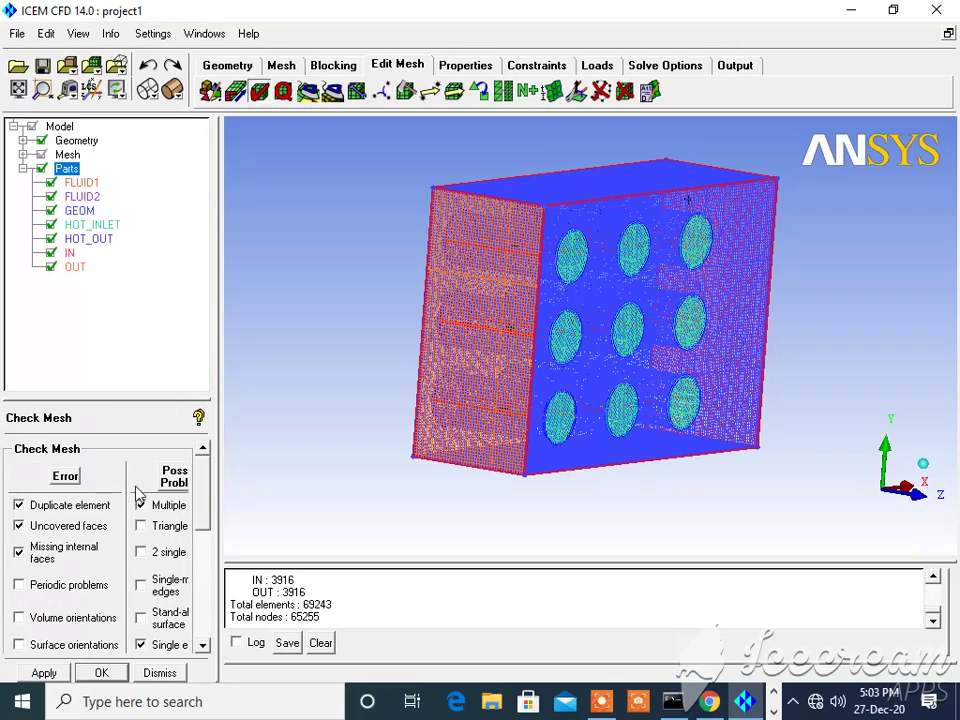
{"action": "left_click", "coordinate": [44, 672]}
{"action": "left_click", "coordinate": [463, 431]}
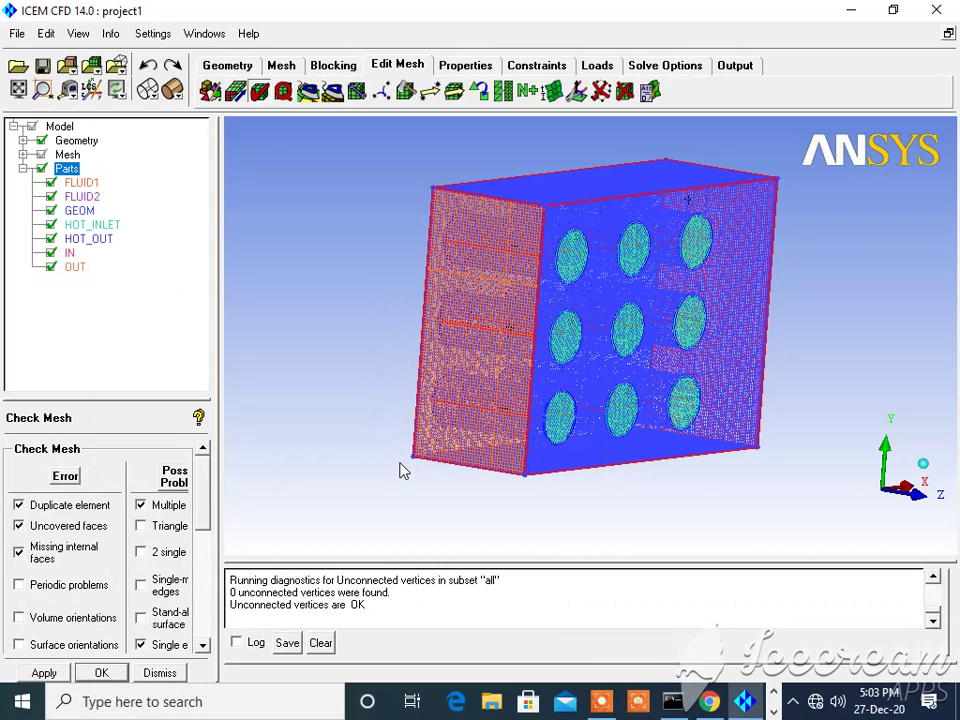
Evaluate the mesh quality metrics and smooth all elements globally with 5 iterations up to a Quality value of 0.20.
{"action": "left_click", "coordinate": [283, 91]}
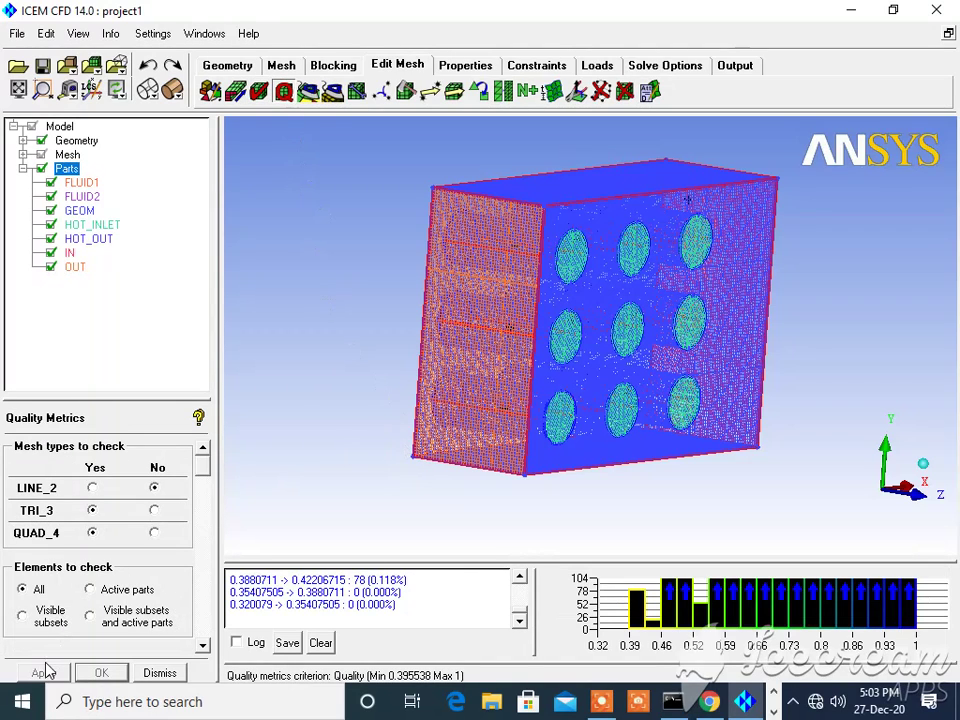
{"action": "left_click", "coordinate": [308, 91]}
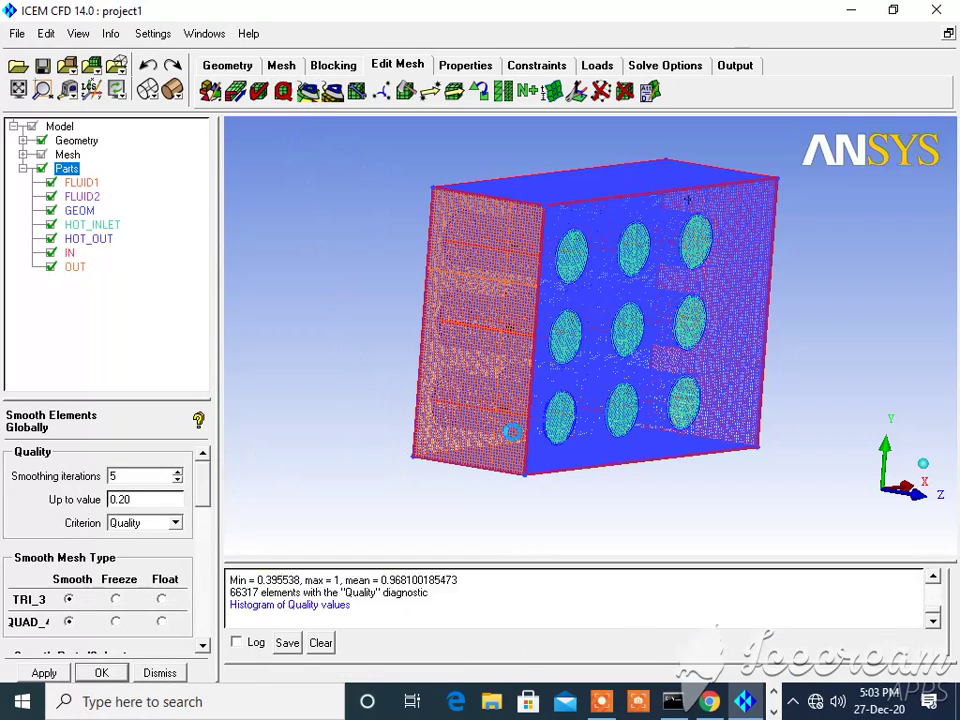
{"action": "left_click", "coordinate": [44, 675]}
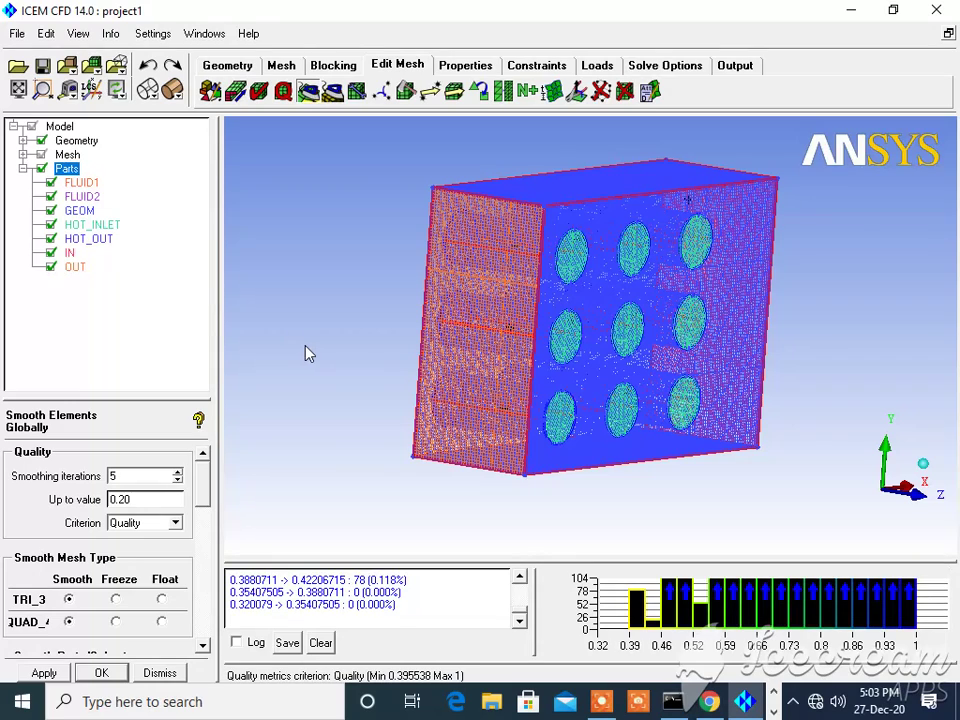
Apply Fluent_V6 as output solver with ANSYS as common structural solver, and save the project before writing the solver input.
{"action": "left_click", "coordinate": [738, 70]}
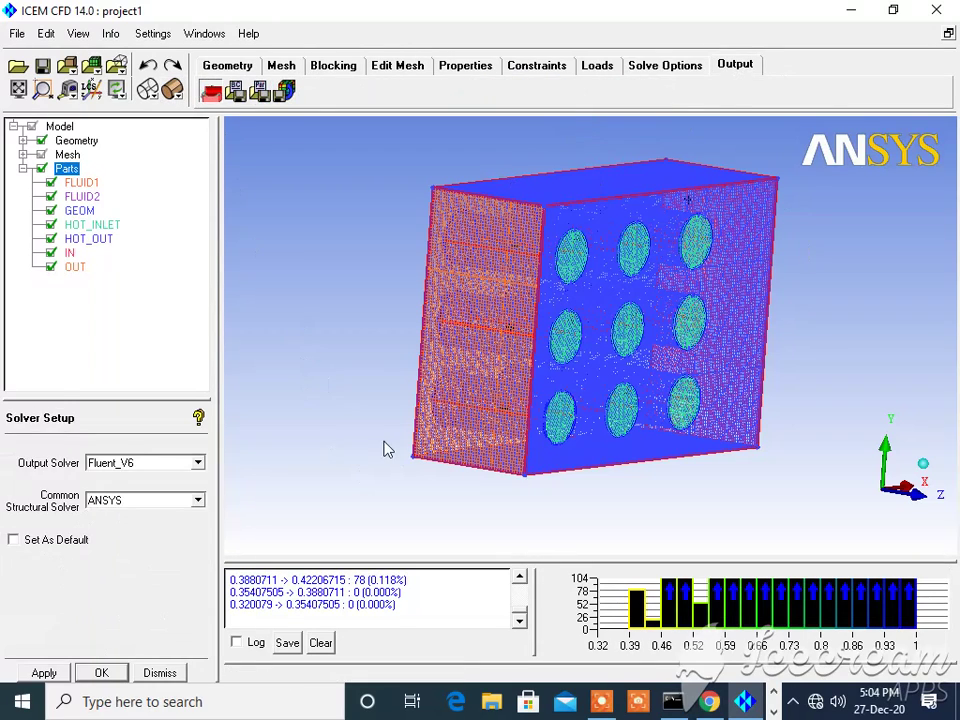
{"action": "left_click", "coordinate": [58, 671]}
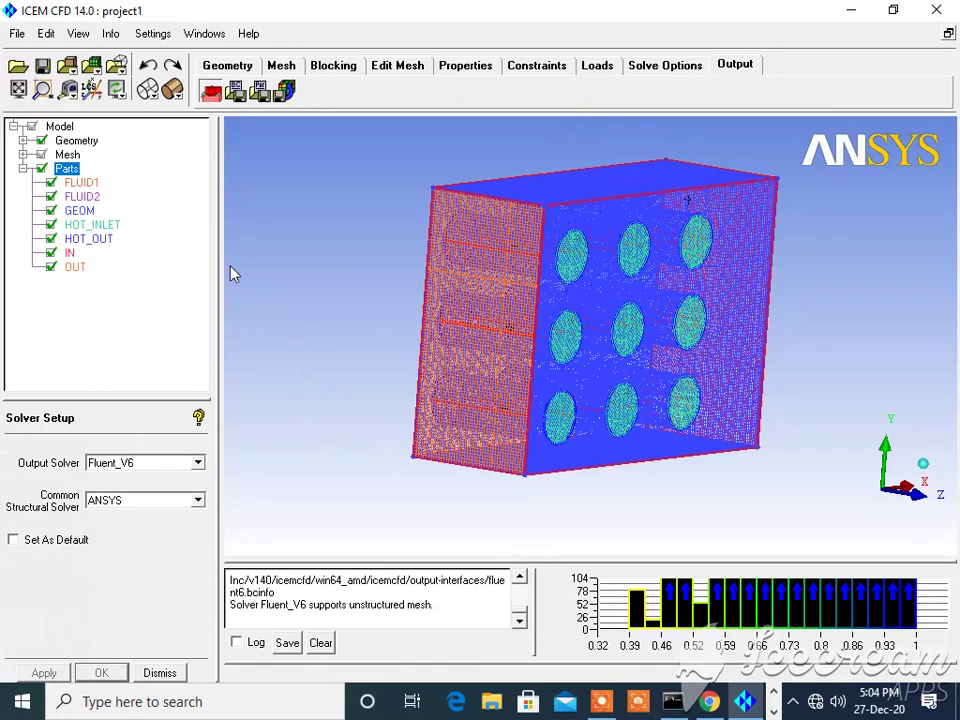
{"action": "left_click", "coordinate": [284, 91]}
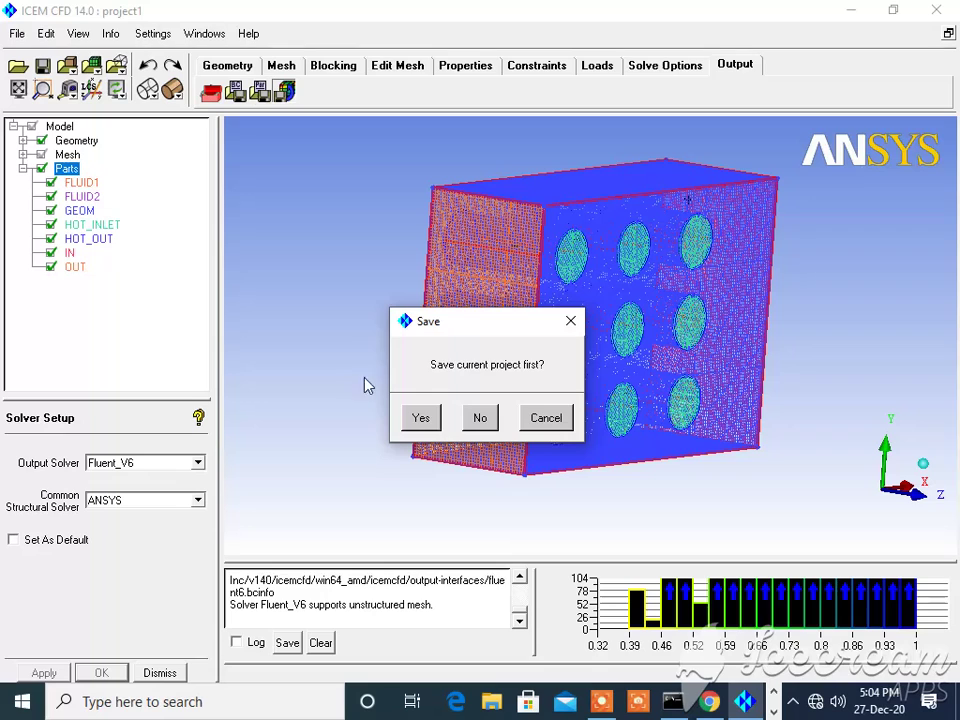
{"action": "left_click", "coordinate": [426, 419]}
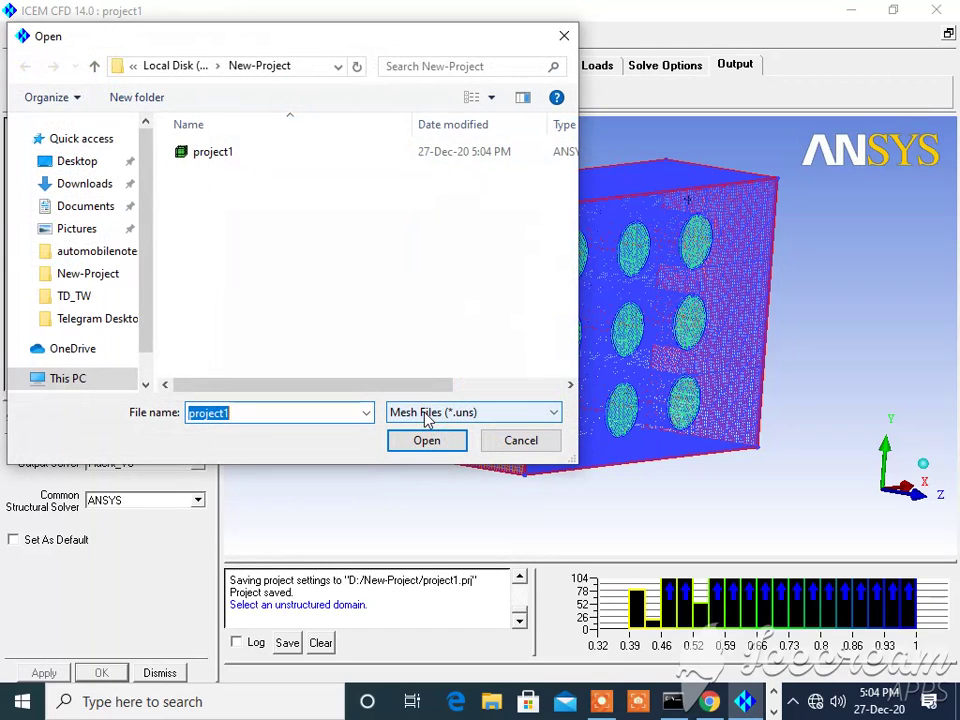
Try to open a mesh file named Hexamesh gsf0.5 as the unstructured domain.
{"action": "left_click", "coordinate": [239, 412]}
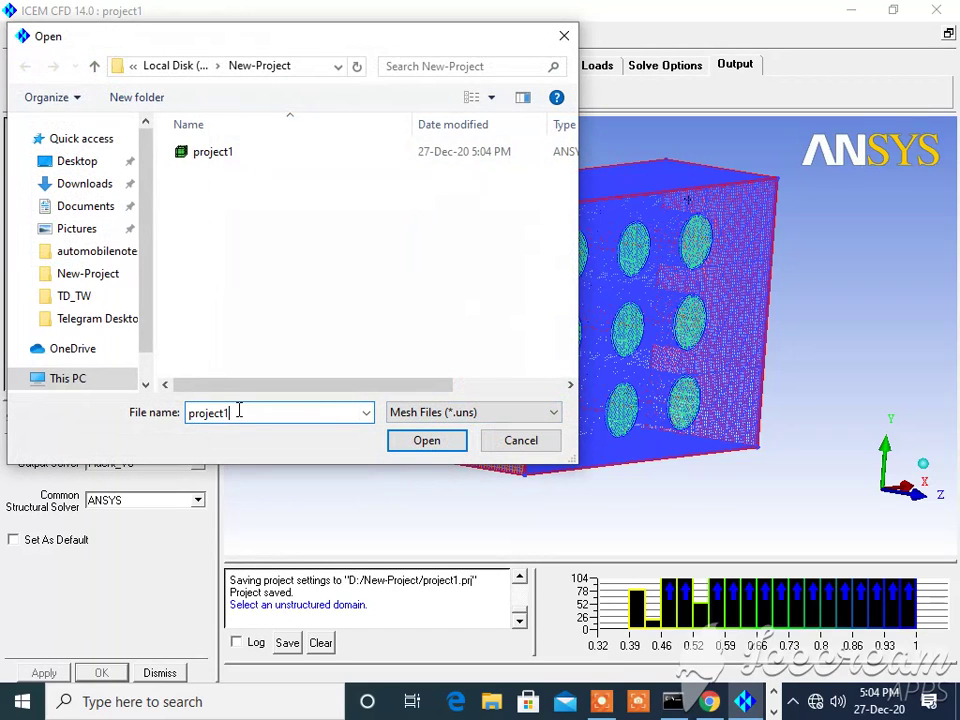
{"action": "double_click", "coordinate": [239, 412]}
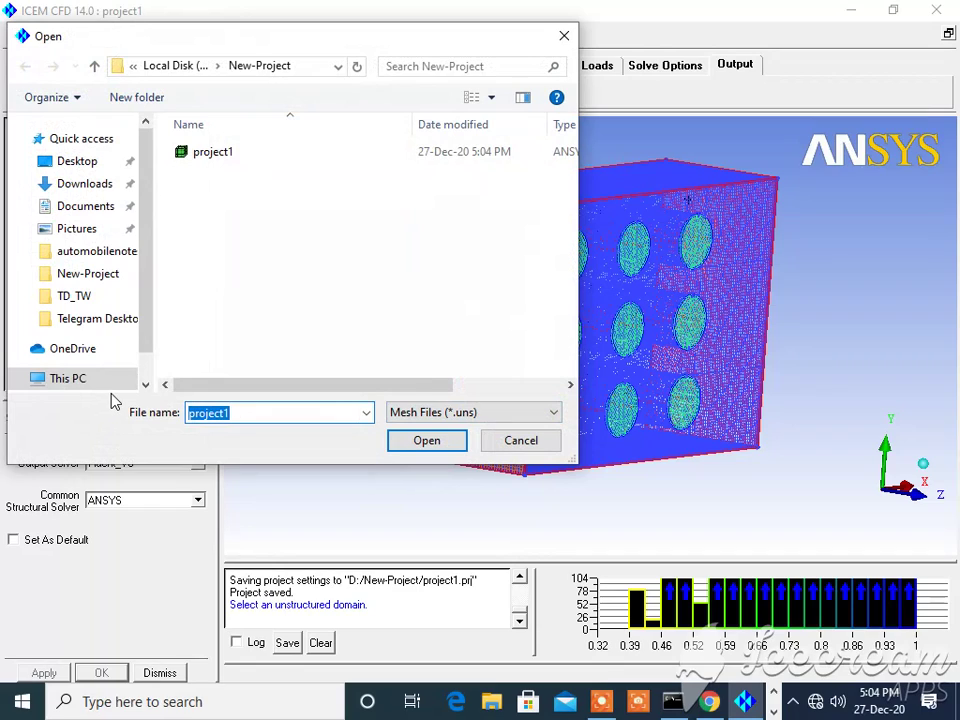
{"action": "type", "text": "Hexamesh 0.5"}
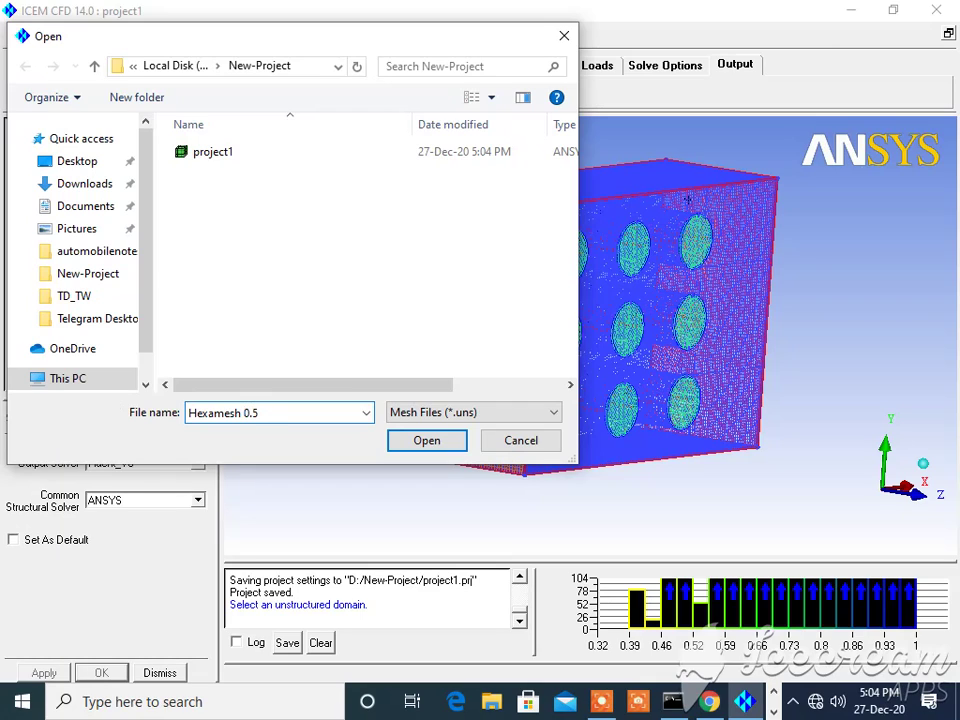
{"action": "type", "text": "sf"}
{"action": "left_click", "coordinate": [422, 444]}
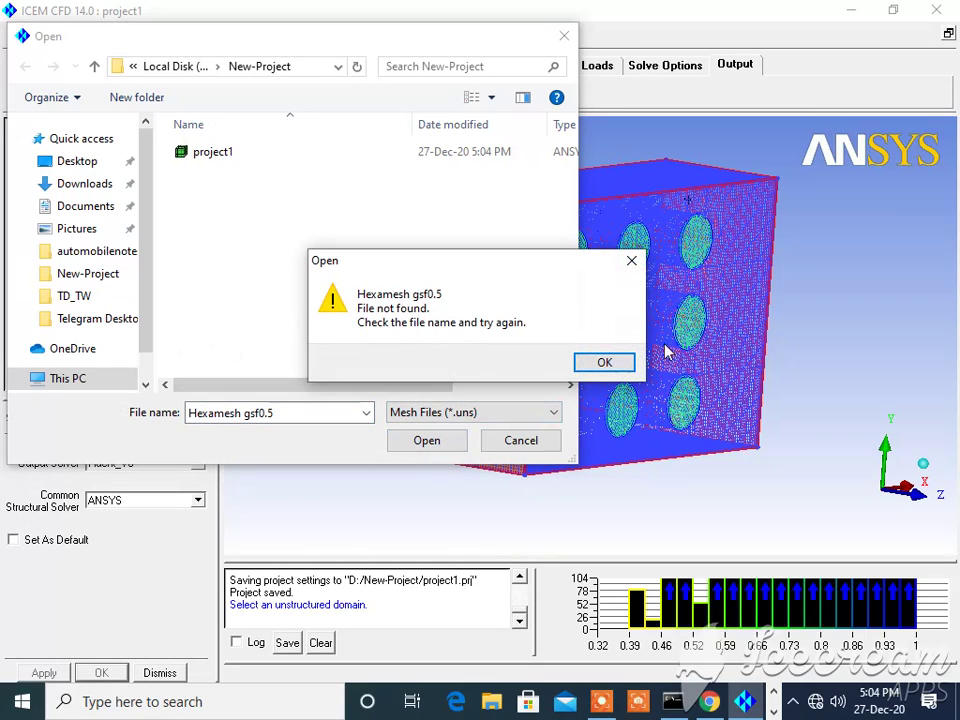
{"action": "left_click", "coordinate": [630, 261]}
Choose the project1 mesh file and write it as a 3D Fluent V6 output file named ./fluent_gsf0.5.
{"action": "left_click", "coordinate": [222, 160]}
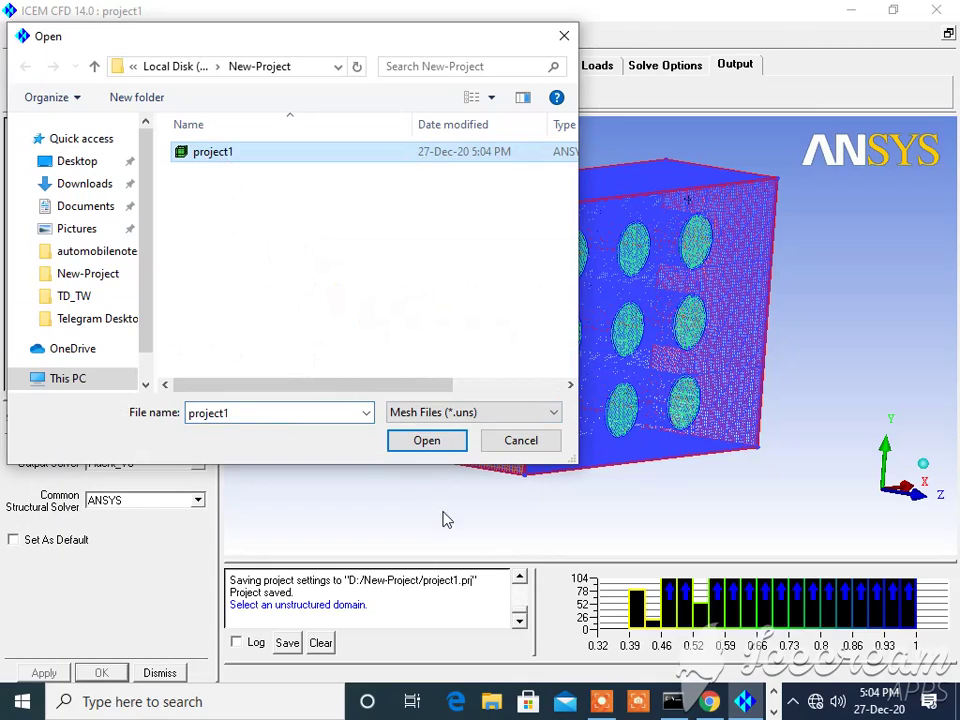
{"action": "left_click", "coordinate": [435, 446]}
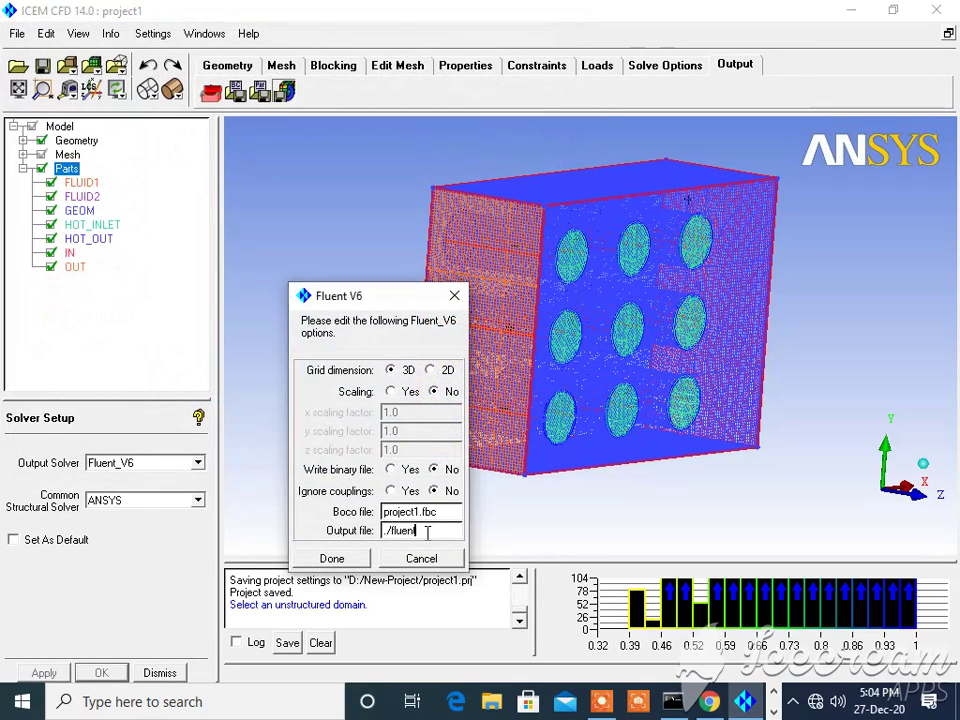
{"action": "type", "text": "_g0.5"}
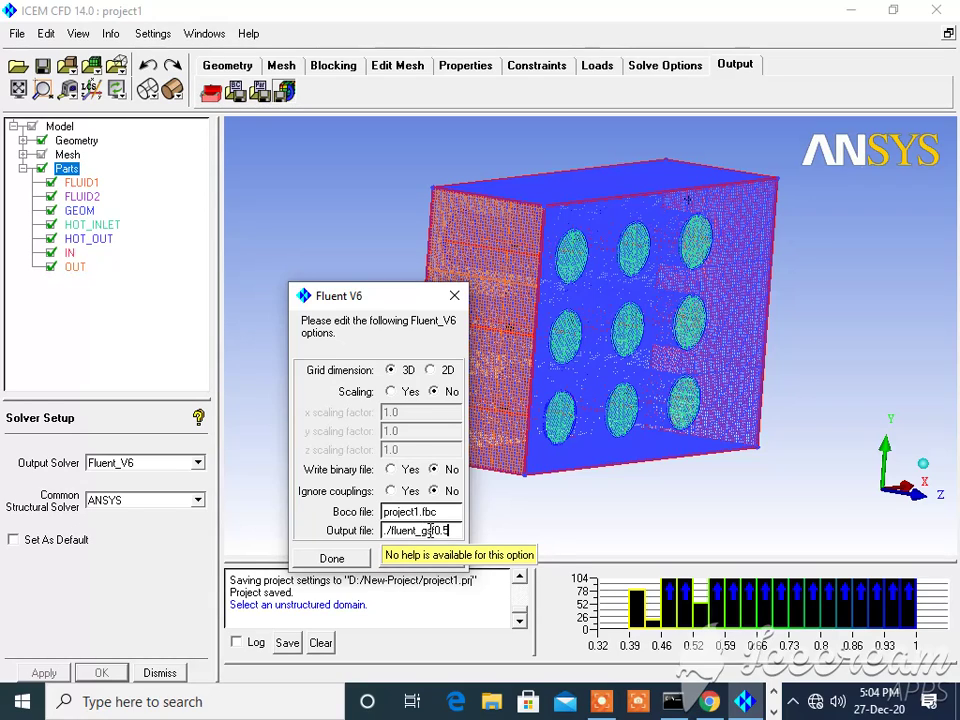
{"action": "left_click", "coordinate": [363, 565]}
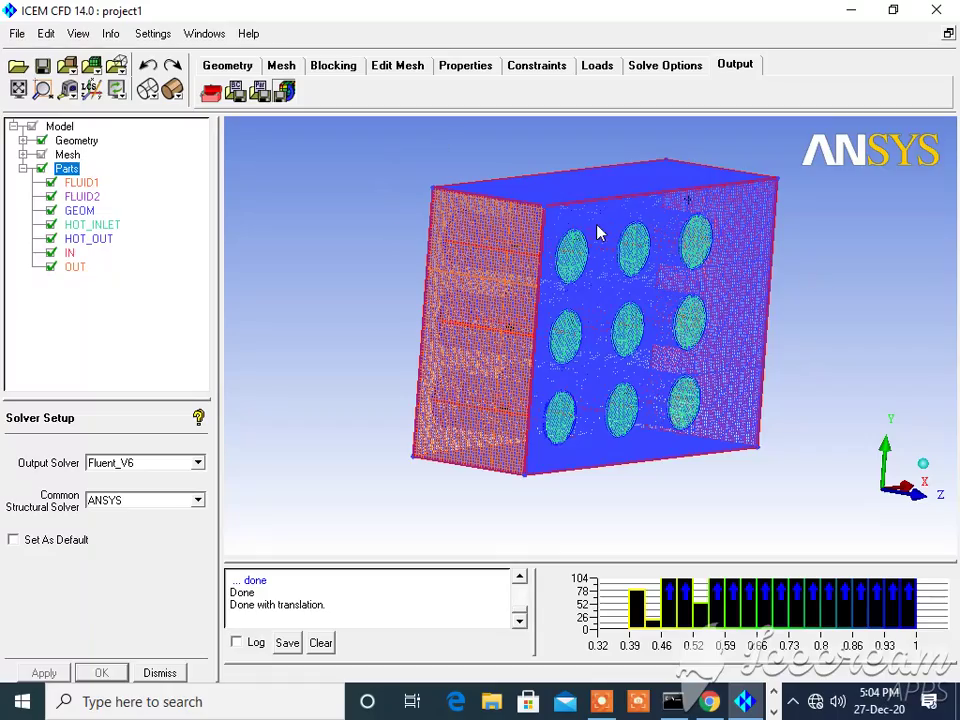
Inspect the exported mesh on the box and its nine tubes from angled and front views.
{"action": "left_click_drag", "start_coordinate": [484, 259], "coordinate": [415, 289]}
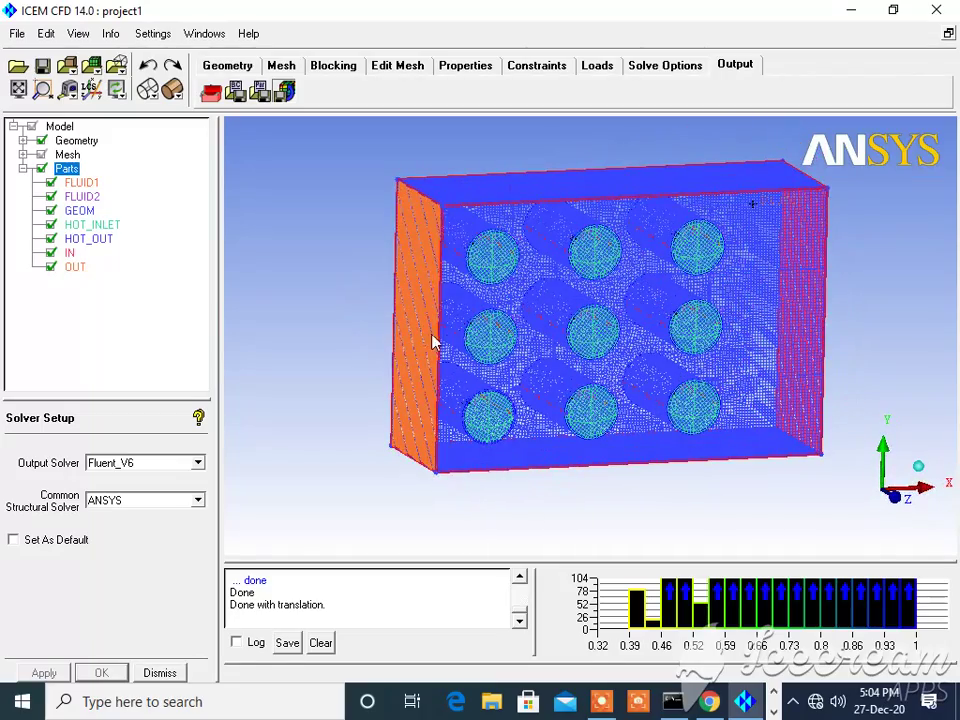
{"action": "left_click_drag", "start_coordinate": [651, 343], "coordinate": [503, 333]}
{"action": "left_click_drag", "start_coordinate": [447, 349], "coordinate": [330, 303]}
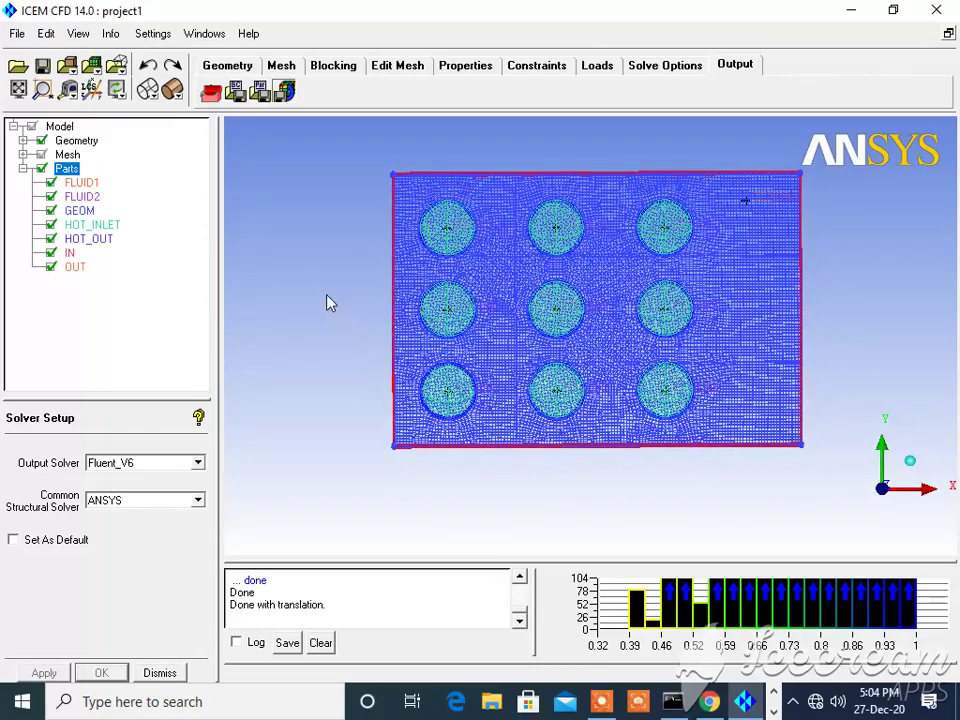
{"action": "scroll", "coordinate": [574, 333], "scroll_direction": "down", "scroll_amount": 1}
{"action": "scroll", "coordinate": [565, 330], "scroll_direction": "up", "scroll_amount": 3}
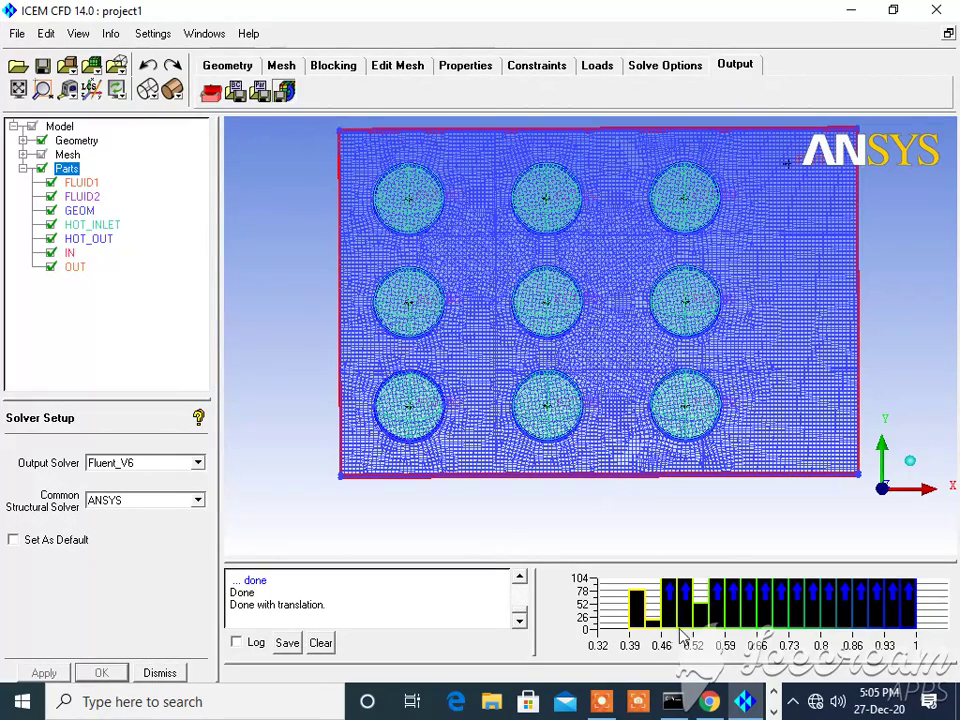
{"action": "left_click", "coordinate": [602, 703]}
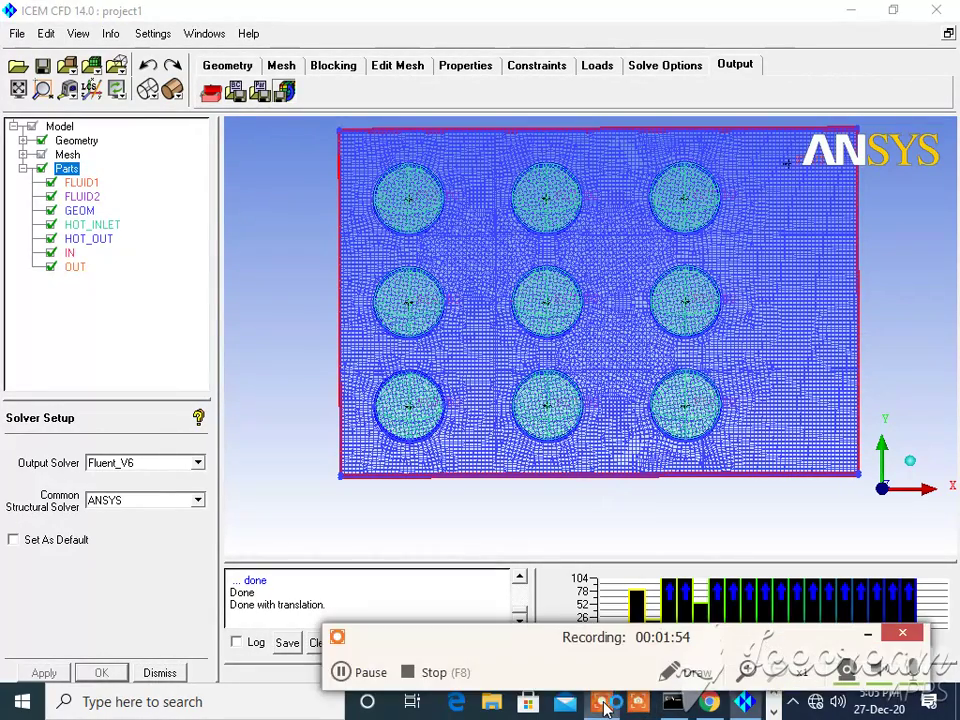